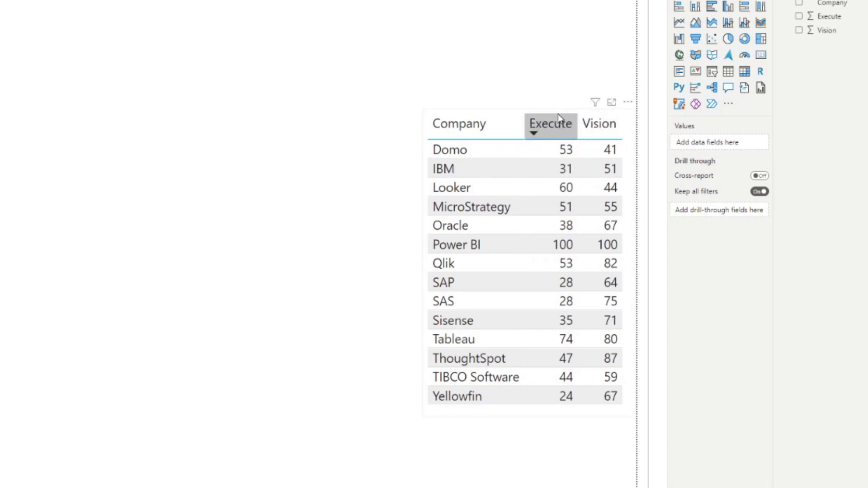
- Move the company table toward the left side of the page and add an enlarged scatter chart in the free space
{"action": "left_click_drag", "start_coordinate": [562, 122], "coordinate": [0, 107]}
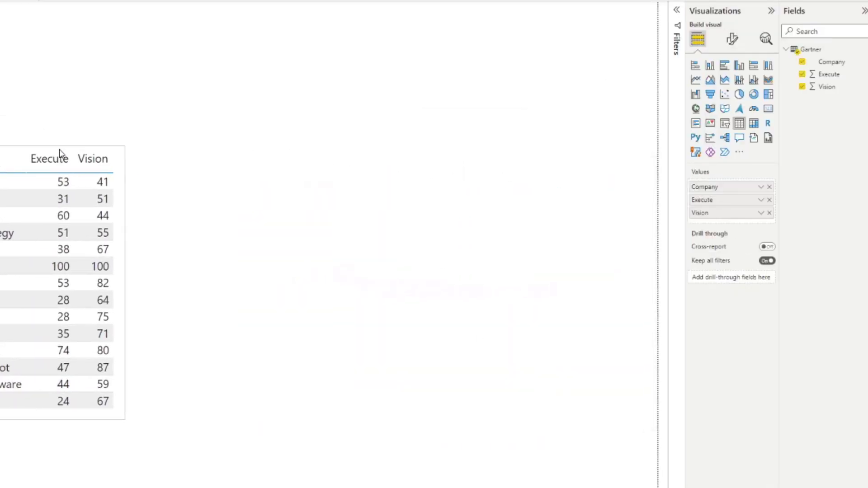
{"action": "left_click", "coordinate": [582, 174]}
{"action": "left_click", "coordinate": [725, 94]}
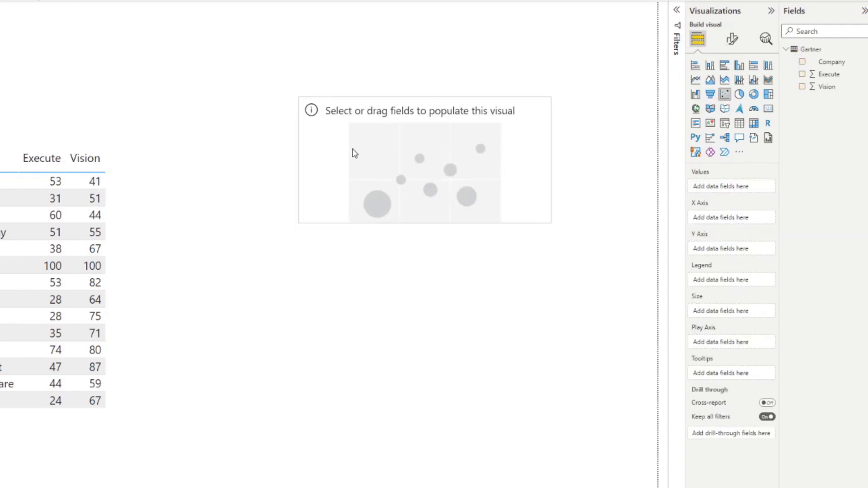
{"action": "left_click_drag", "start_coordinate": [551, 221], "coordinate": [654, 484]}
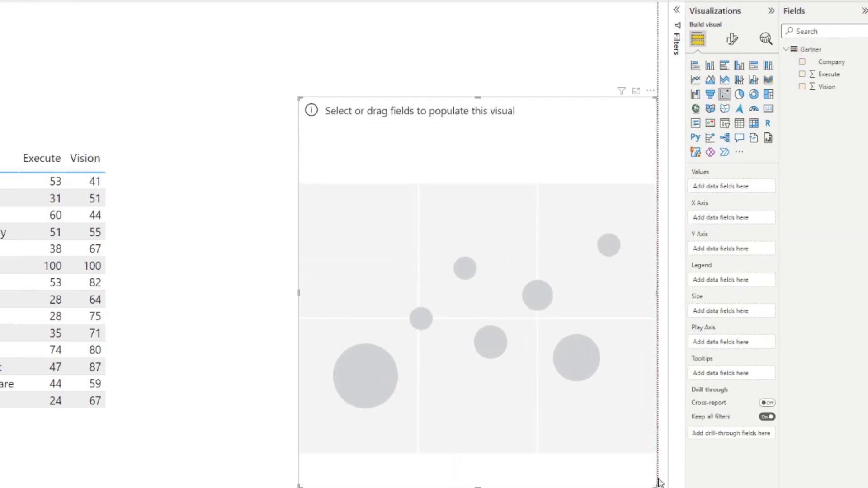
- Populate the scatter chart with Company as values, Vision on the X axis and Execute on the Y axis
{"action": "left_click", "coordinate": [816, 61]}
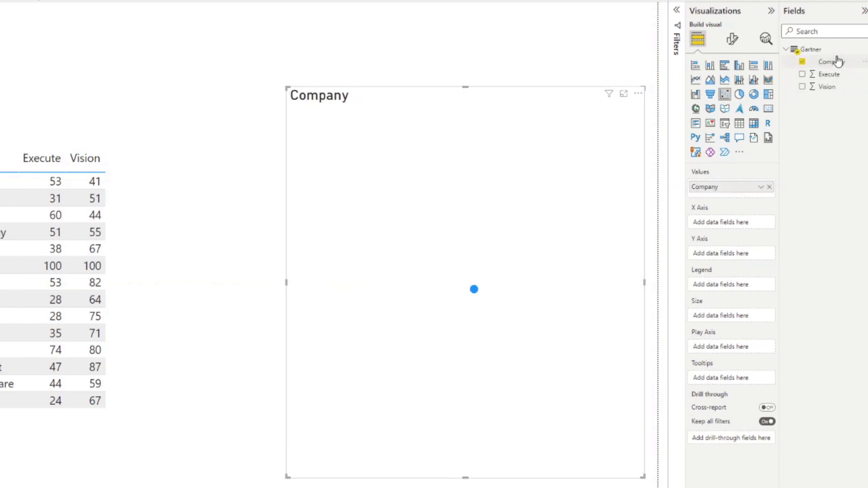
{"action": "left_click", "coordinate": [803, 74]}
{"action": "left_click", "coordinate": [803, 87]}
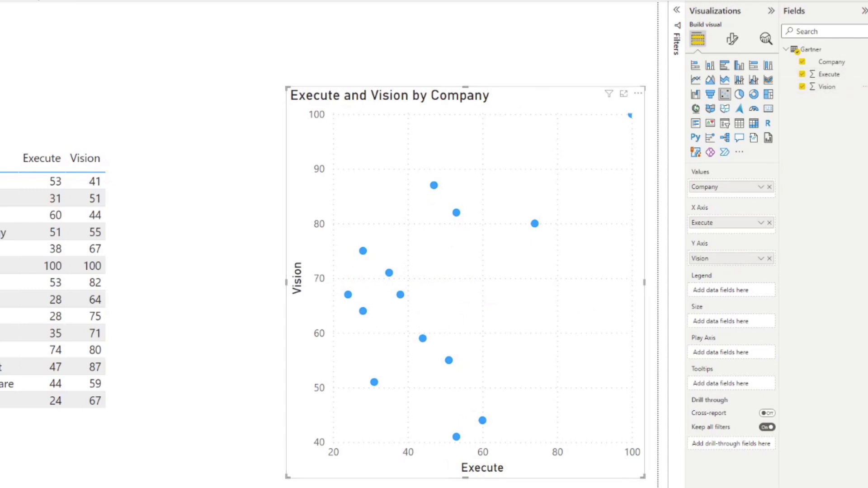
{"action": "left_click_drag", "start_coordinate": [713, 259], "coordinate": [723, 274]}
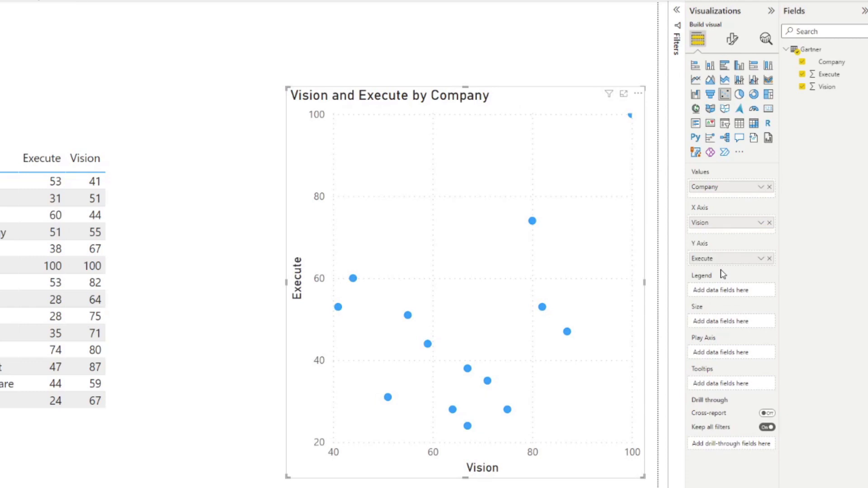
- Set the scatter chart's title to "Gartner Magic Quadrant for 2021"
{"action": "left_click", "coordinate": [733, 38]}
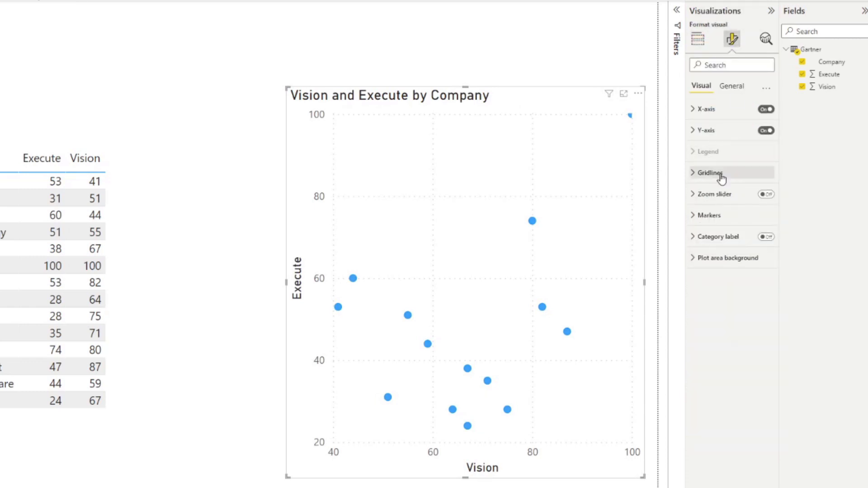
{"action": "left_click", "coordinate": [733, 87]}
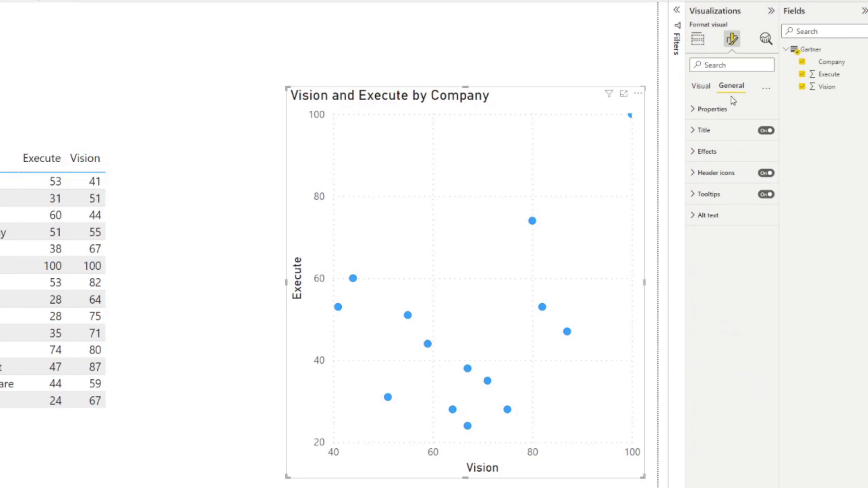
{"action": "left_click", "coordinate": [720, 136]}
{"action": "triple_click", "coordinate": [715, 165]}
{"action": "type", "text": "Gartner M"}
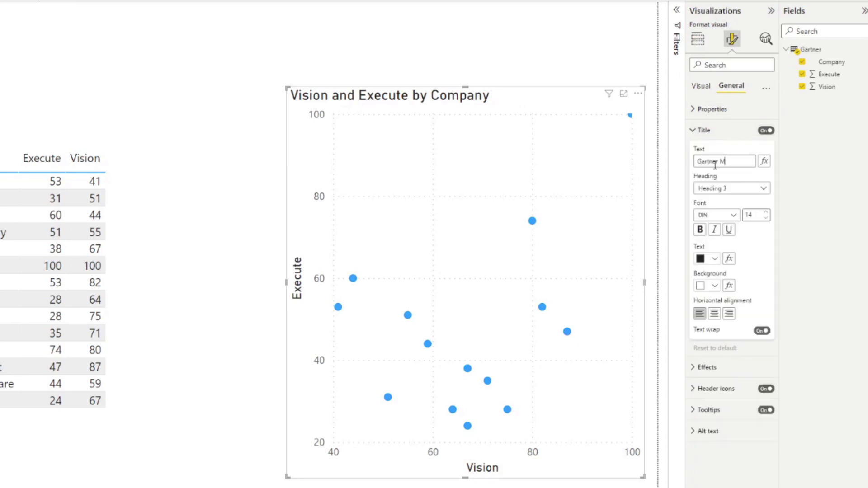
{"action": "type", "text": "agic Quadrant for"}
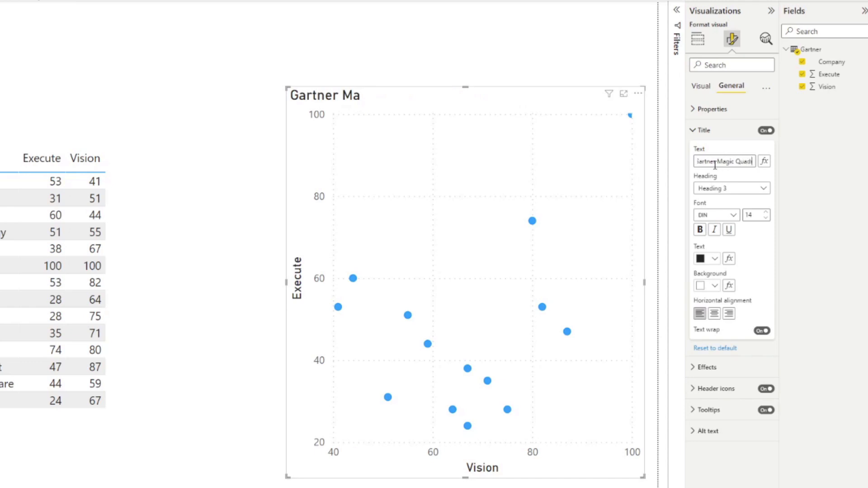
{"action": "type", "text": " 2021"}
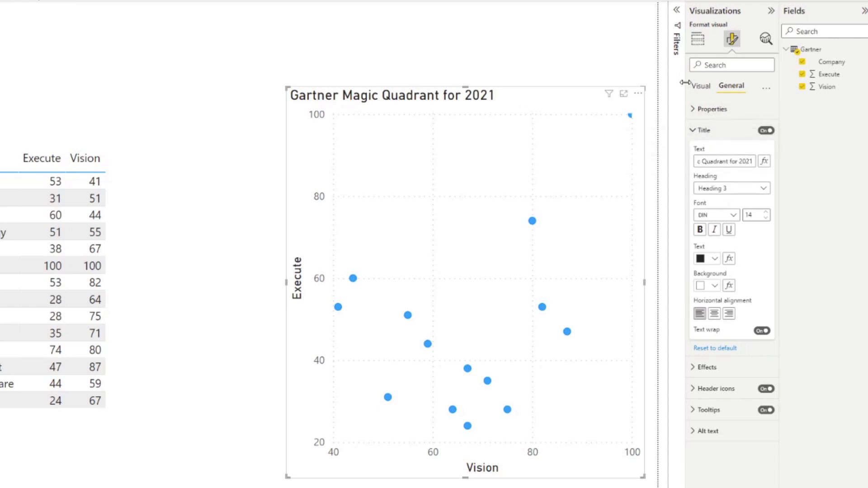
- Set the X-axis title of the scatter chart to "Completeness of Vision"
{"action": "left_click", "coordinate": [702, 88]}
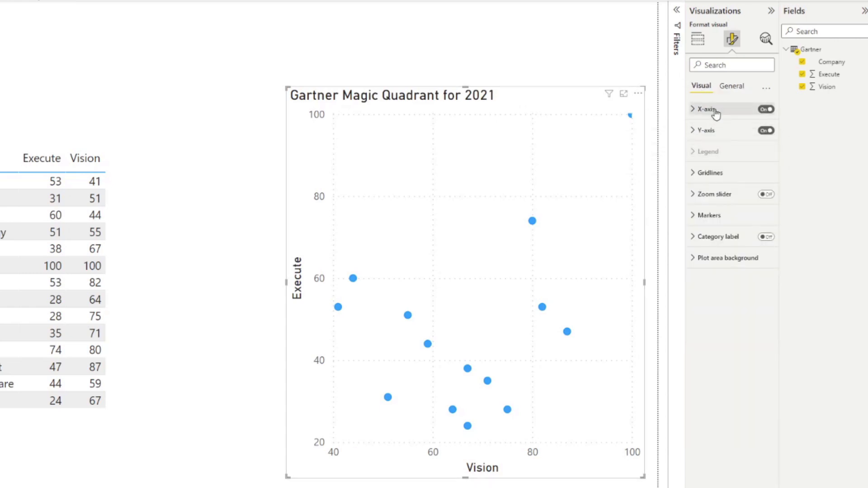
{"action": "left_click", "coordinate": [708, 110]}
{"action": "left_click", "coordinate": [716, 278]}
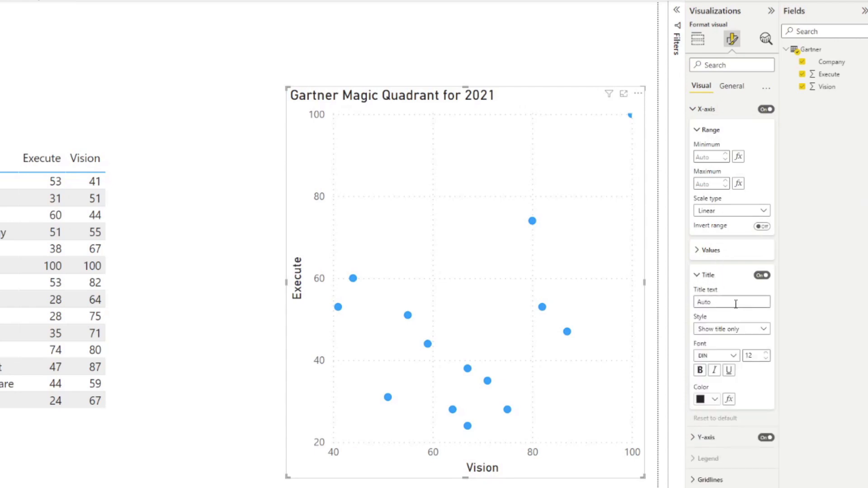
{"action": "left_click", "coordinate": [736, 303]}
{"action": "type", "text": "Completeness of Vision"}
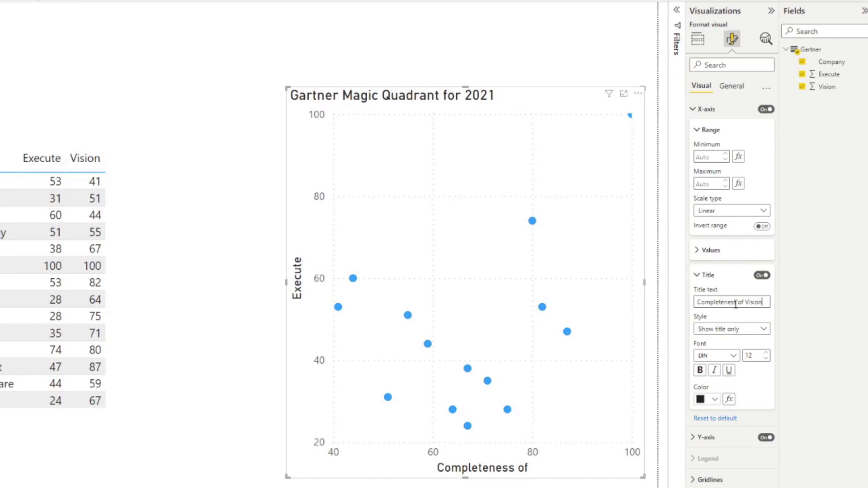
- Set the Y-axis title of the scatter chart to "Ability to Execute"
{"action": "left_click", "coordinate": [731, 434]}
{"action": "scroll", "coordinate": [726, 457], "scroll_direction": "down", "scroll_amount": 3}
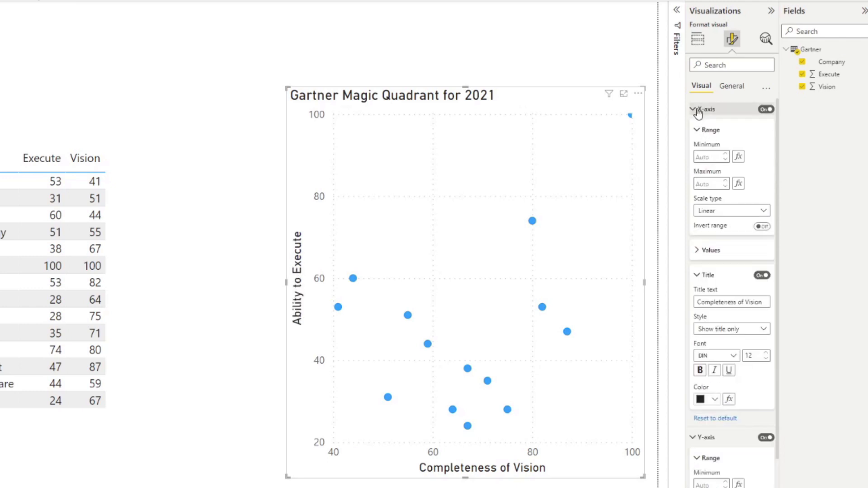
{"action": "scroll", "coordinate": [701, 131], "scroll_direction": "up", "scroll_amount": 1}
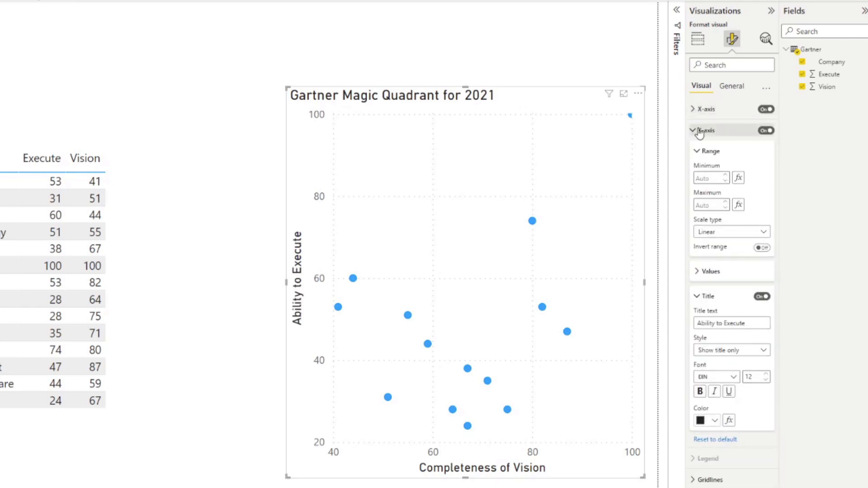
{"action": "left_click", "coordinate": [695, 131]}
- Turn off the scatter chart's horizontal and vertical gridlines
{"action": "left_click", "coordinate": [721, 174]}
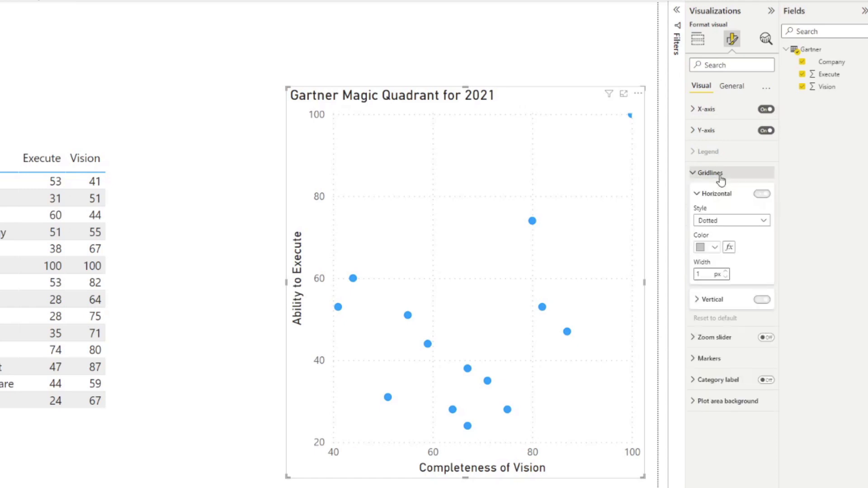
{"action": "left_click", "coordinate": [762, 195]}
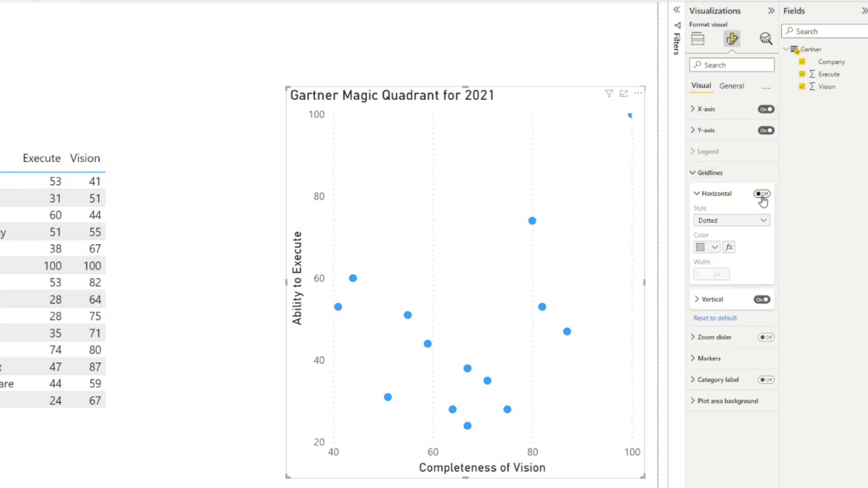
{"action": "left_click", "coordinate": [764, 301]}
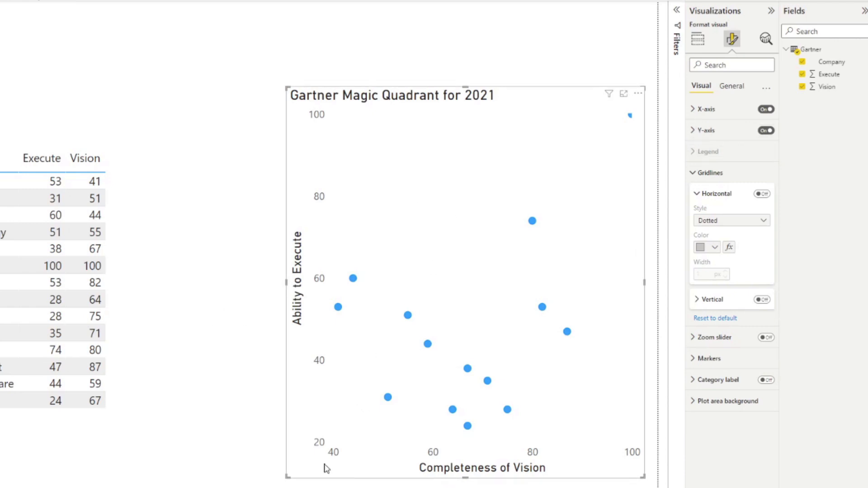
- Set the minimum range value of both the X axis and the Y axis to 0
{"action": "left_click", "coordinate": [725, 112]}
{"action": "left_click", "coordinate": [713, 158]}
{"action": "type", "text": "0"}
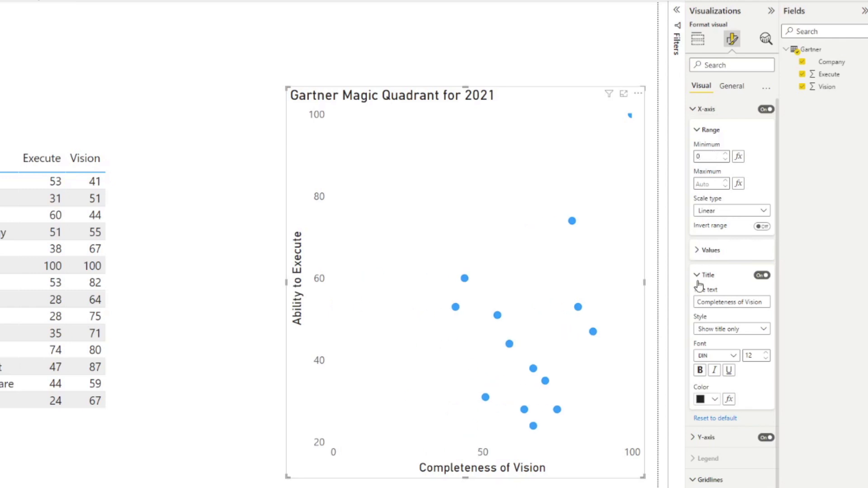
{"action": "left_click", "coordinate": [696, 438]}
{"action": "left_click", "coordinate": [709, 485]}
{"action": "type", "text": "0"}
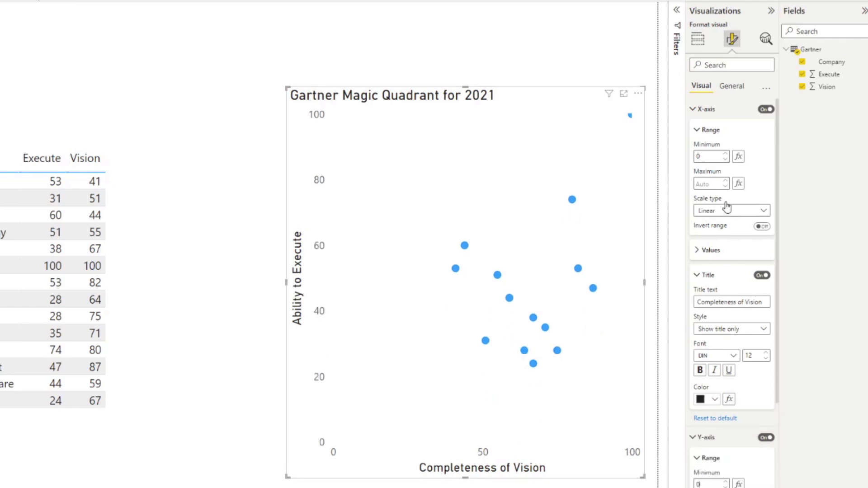
- Set the maximum range value of both the X axis and the Y axis to 105
{"action": "left_click", "coordinate": [715, 186]}
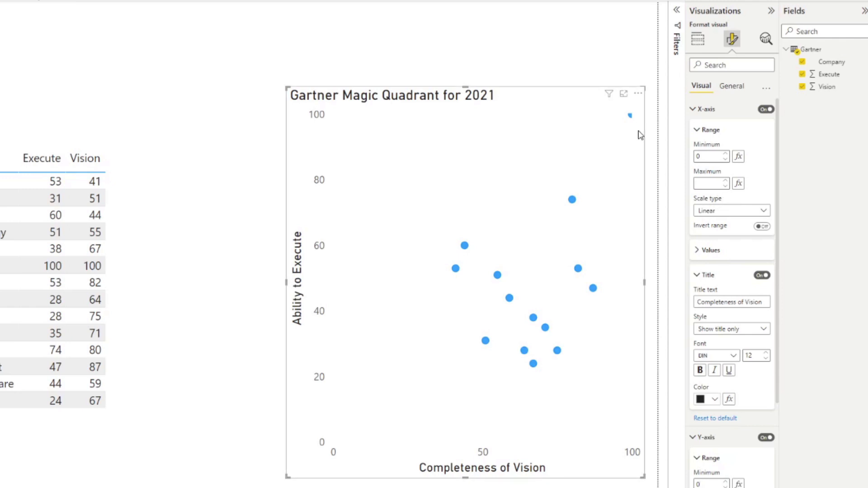
{"action": "mouse_move", "coordinate": [632, 117]}
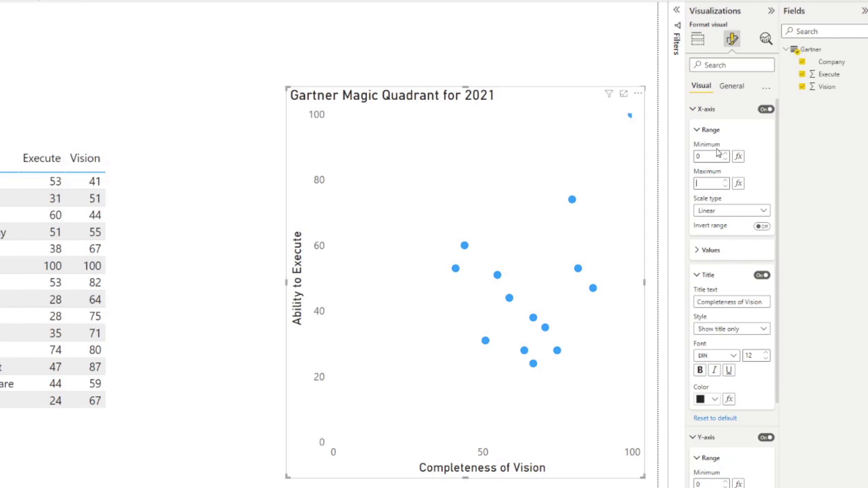
{"action": "type", "text": "105"}
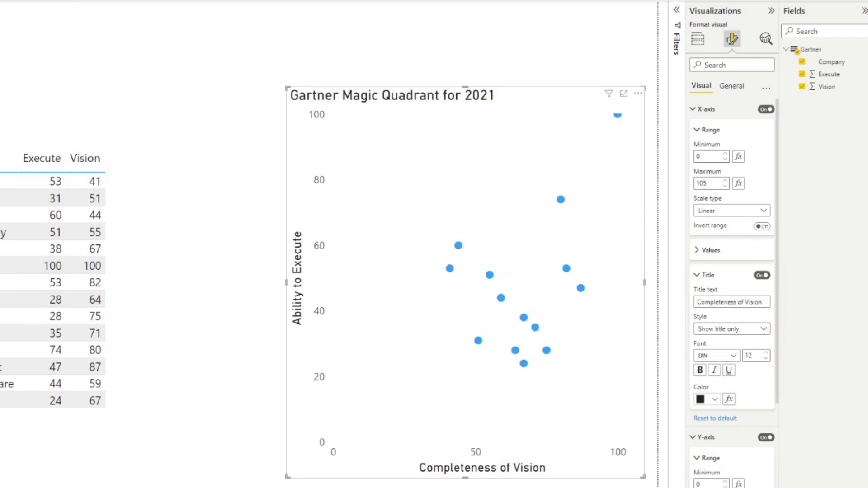
{"action": "scroll", "coordinate": [724, 465], "scroll_direction": "down", "scroll_amount": 3}
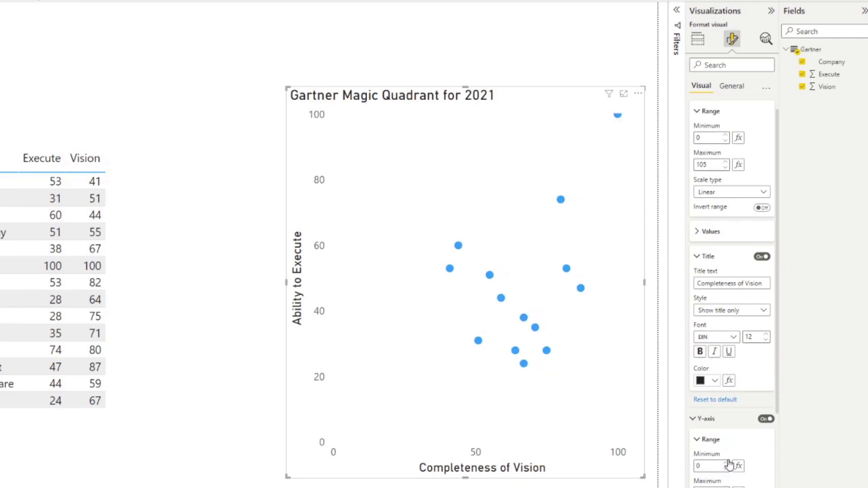
{"action": "left_click", "coordinate": [712, 433]}
{"action": "type", "text": "105"}
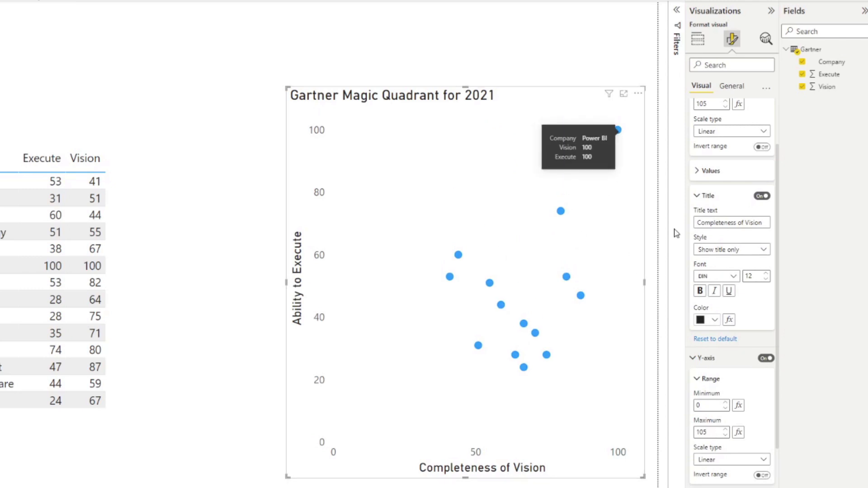
{"action": "left_click", "coordinate": [695, 358]}
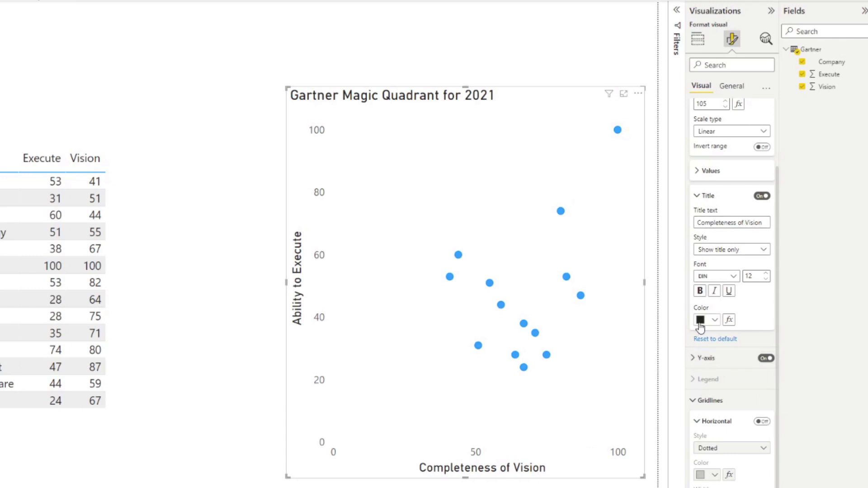
{"action": "scroll", "coordinate": [763, 199], "scroll_direction": "up", "scroll_amount": 2}
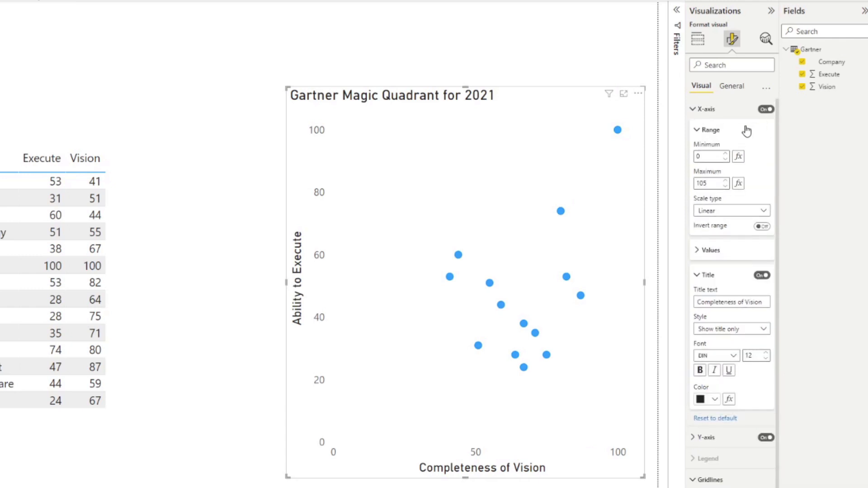
- Switch off the X axis and the Y axis to hide their values on the scatter chart
{"action": "left_click", "coordinate": [693, 111]}
{"action": "left_click", "coordinate": [698, 133]}
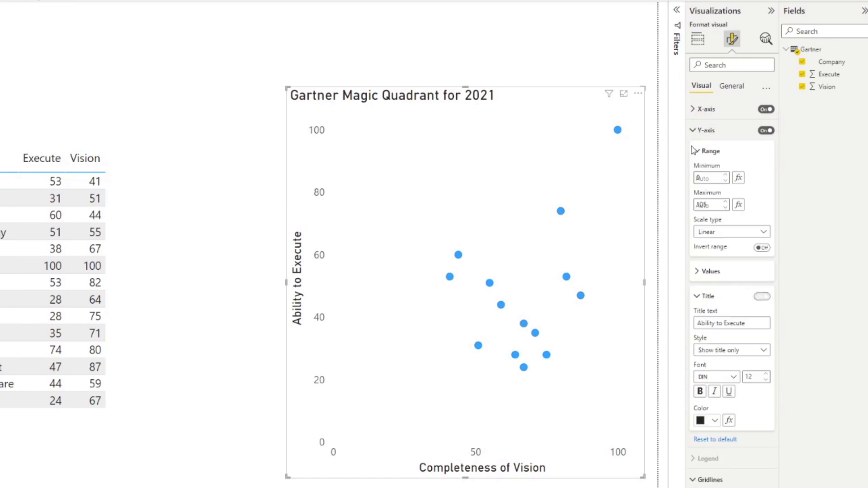
{"action": "left_click", "coordinate": [765, 109]}
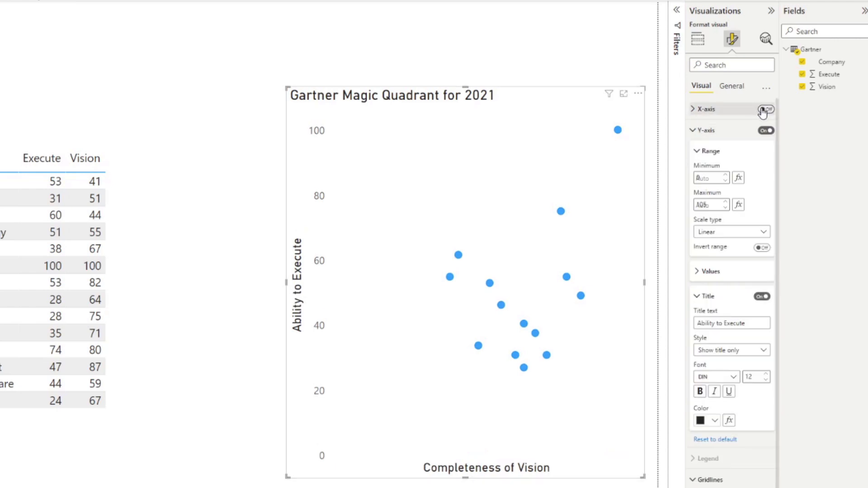
{"action": "left_click", "coordinate": [766, 131]}
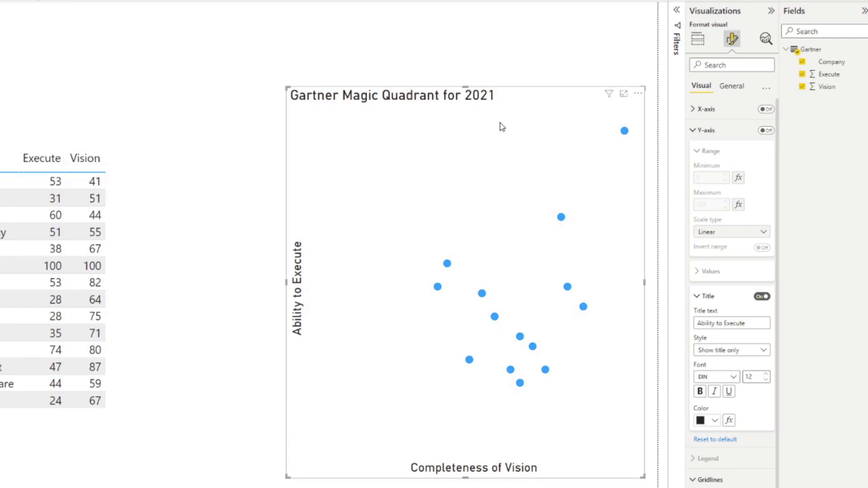
{"action": "left_click", "coordinate": [694, 131]}
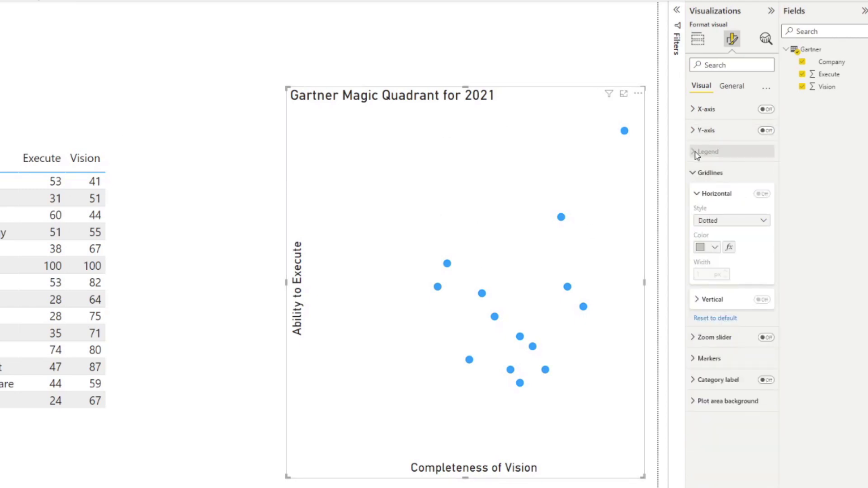
- Choose the round marker shape for all data points and change their default colour to the orange theme colour
{"action": "left_click", "coordinate": [692, 175]}
{"action": "left_click", "coordinate": [700, 215]}
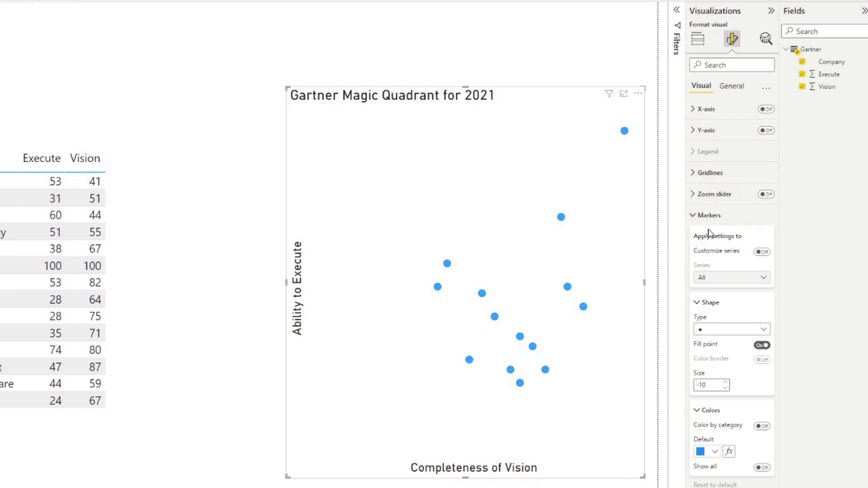
{"action": "left_click", "coordinate": [713, 330]}
{"action": "left_click", "coordinate": [714, 344]}
{"action": "left_click", "coordinate": [715, 452]}
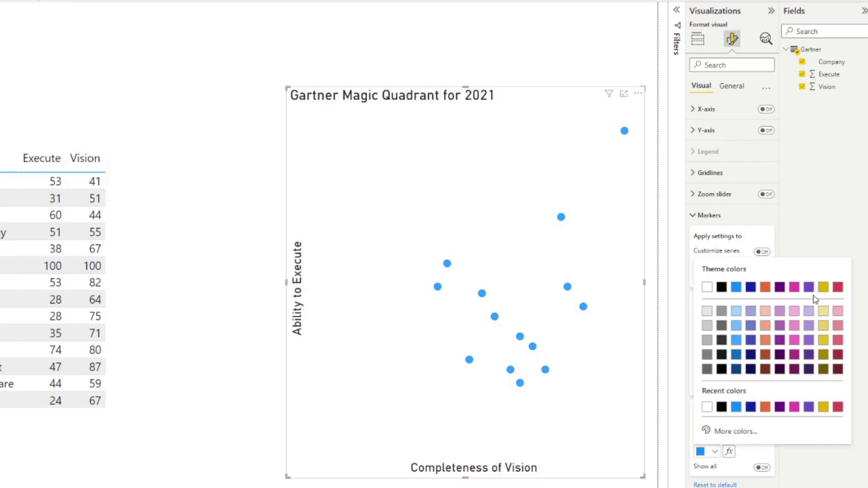
{"action": "left_click", "coordinate": [764, 290]}
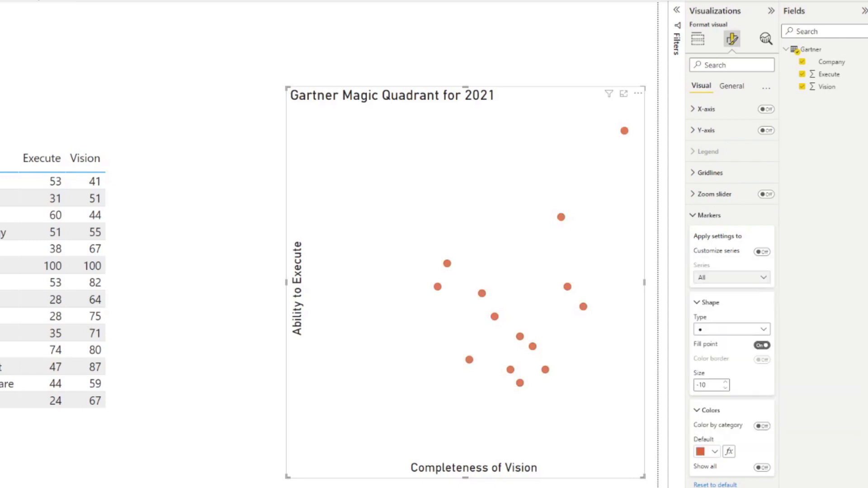
- Turn on category labels for the scatter chart's data points and set their font size to 8
{"action": "left_click", "coordinate": [694, 215]}
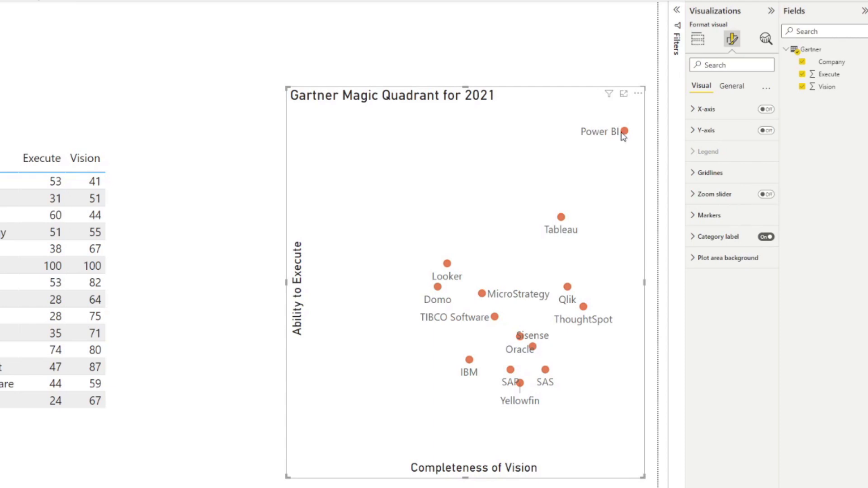
{"action": "left_click", "coordinate": [718, 237]}
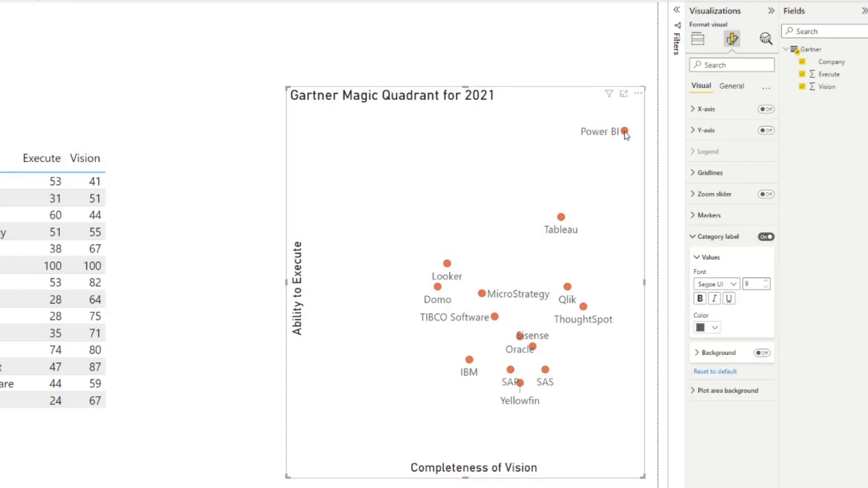
{"action": "left_click", "coordinate": [767, 288]}
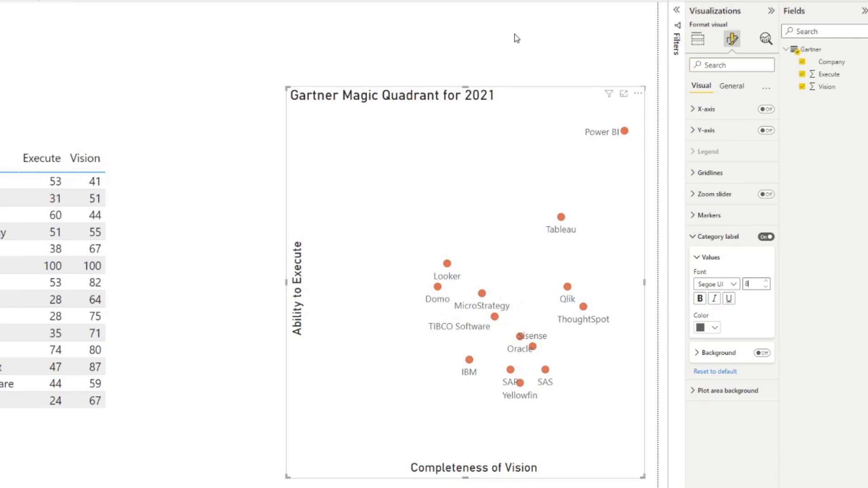
{"action": "left_click", "coordinate": [599, 37]}
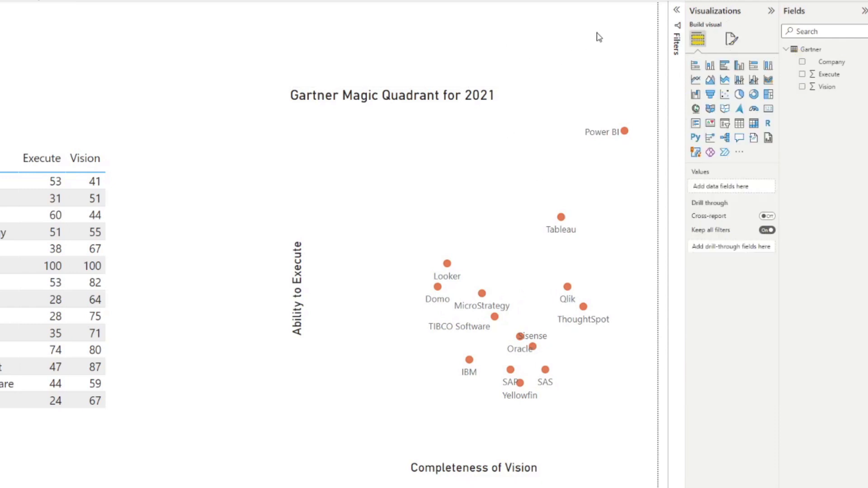
- Add an X-axis constant line to the scatter chart and name it X Axis
{"action": "left_click", "coordinate": [473, 111]}
{"action": "left_click", "coordinate": [765, 39]}
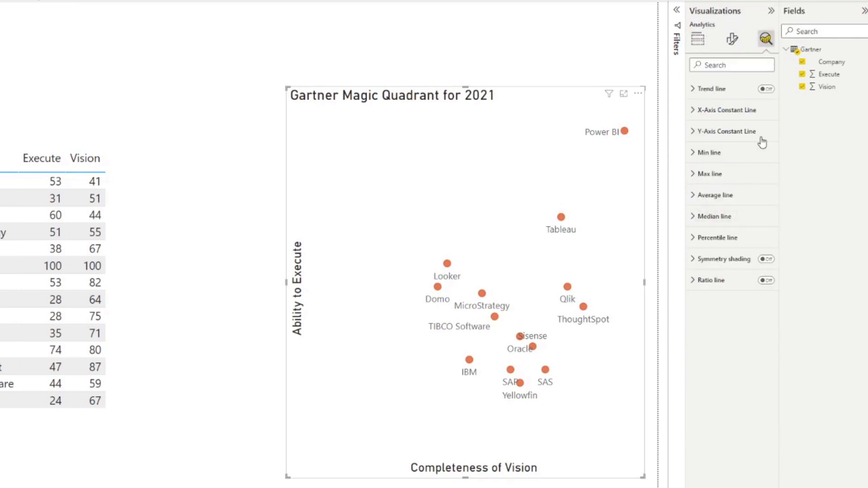
{"action": "left_click", "coordinate": [746, 113]}
{"action": "left_click", "coordinate": [719, 144]}
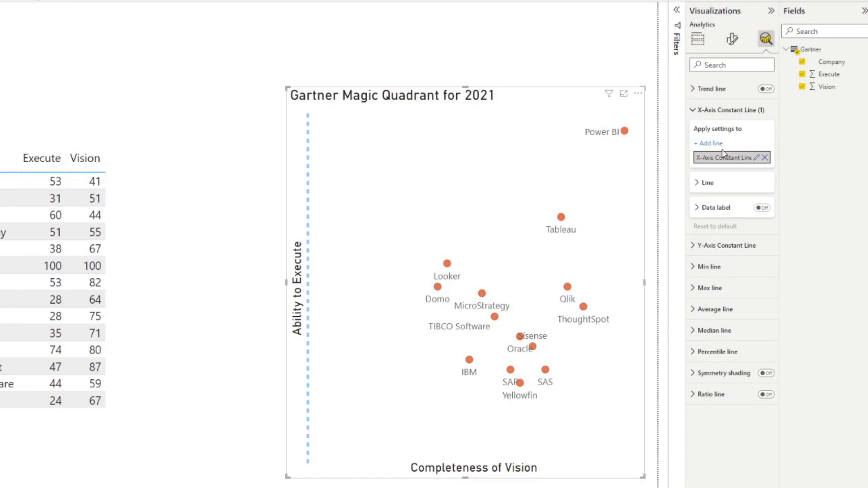
{"action": "double_click", "coordinate": [727, 156]}
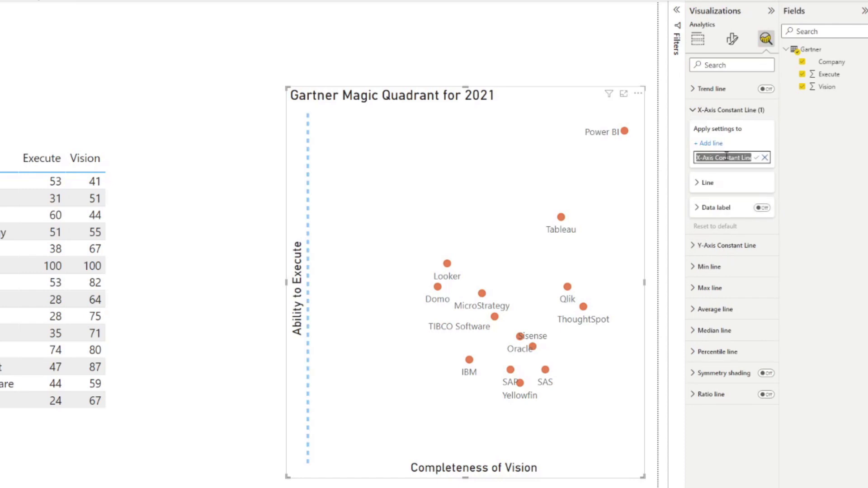
{"action": "type", "text": "X Axis"}
{"action": "left_click", "coordinate": [756, 158]}
- Format the X Axis constant line as solid light grey and set its value to 50
{"action": "left_click", "coordinate": [720, 190]}
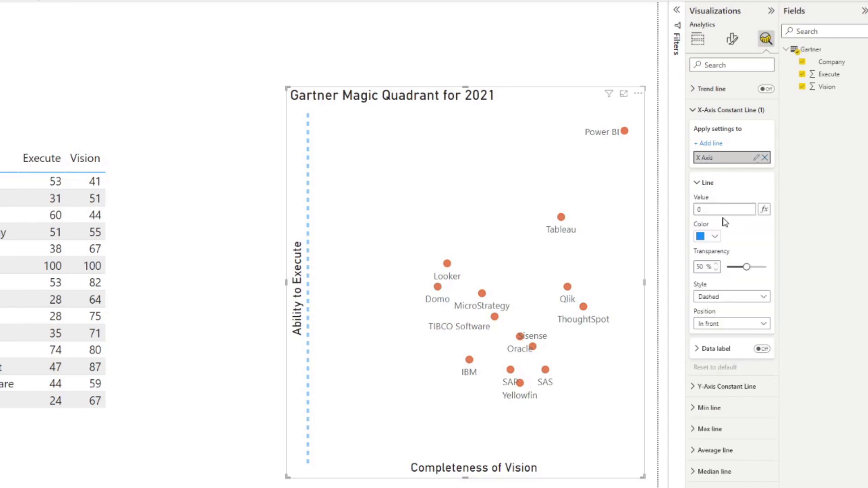
{"action": "left_click", "coordinate": [742, 297]}
{"action": "left_click", "coordinate": [733, 320]}
{"action": "left_click", "coordinate": [715, 237]}
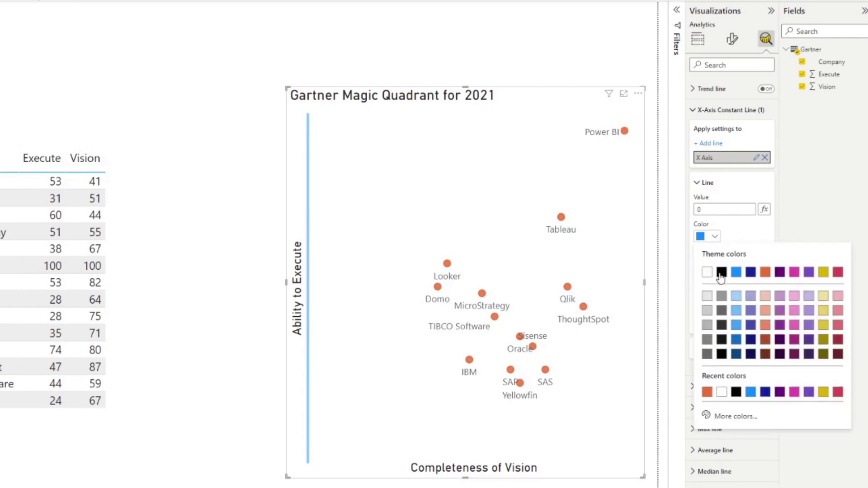
{"action": "left_click", "coordinate": [709, 296]}
{"action": "left_click", "coordinate": [715, 239]}
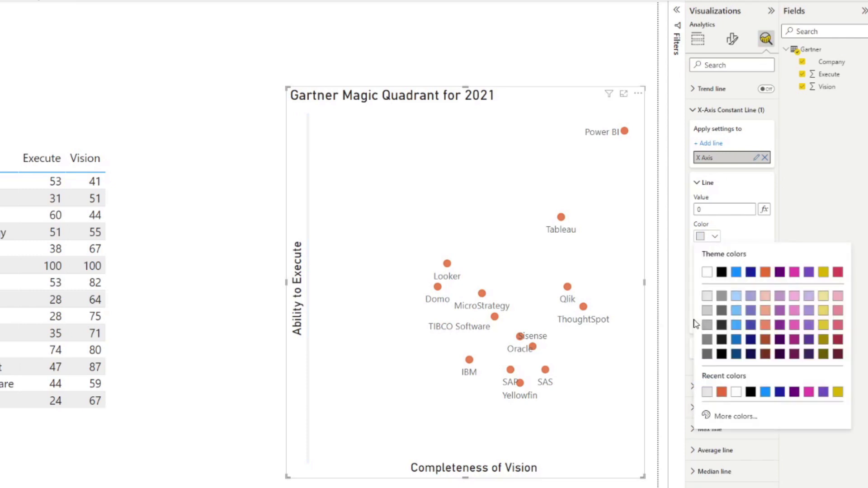
{"action": "left_click", "coordinate": [707, 314]}
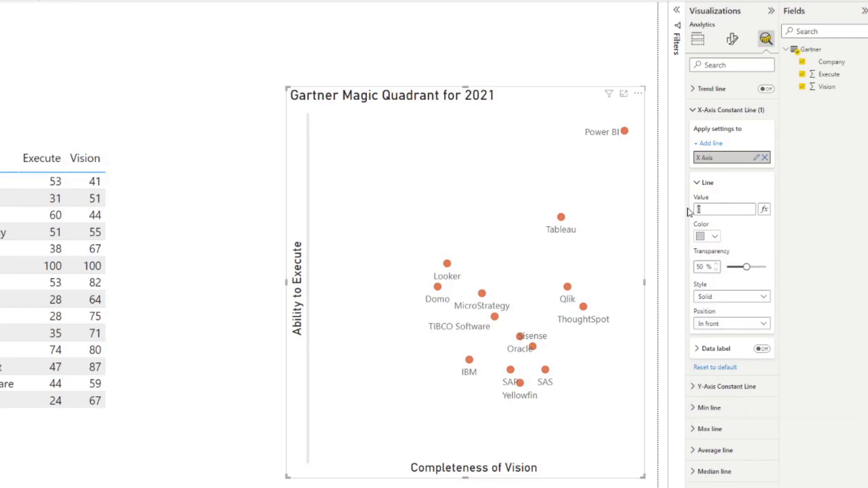
{"action": "key", "text": "Return"}
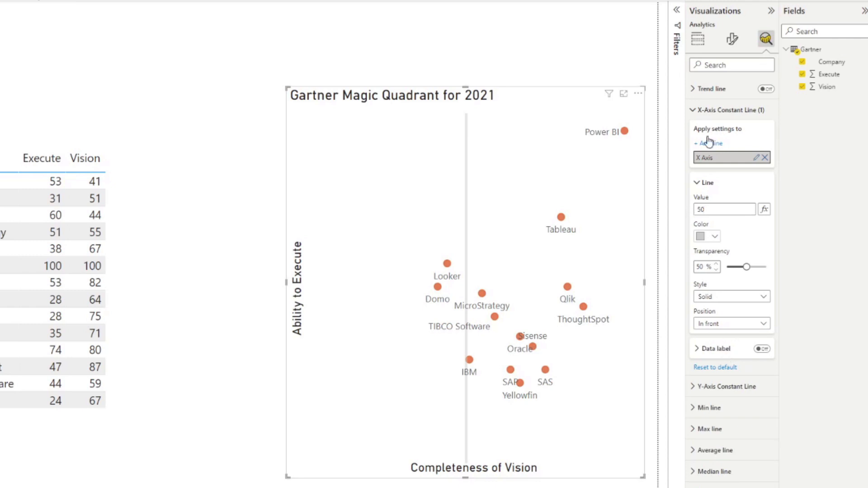
- Add a Y-axis constant line to the scatter chart and name it Y-Axis
{"action": "left_click", "coordinate": [713, 113]}
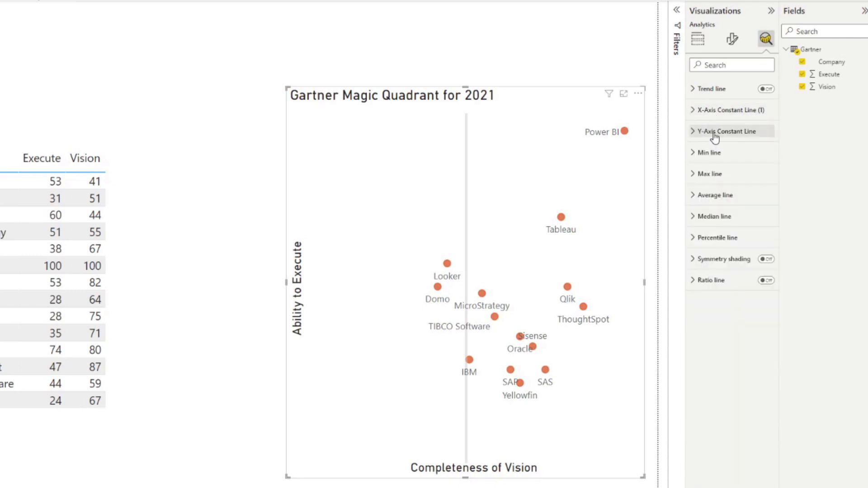
{"action": "left_click", "coordinate": [715, 134]}
{"action": "left_click", "coordinate": [711, 165]}
{"action": "left_click", "coordinate": [719, 179]}
{"action": "left_click", "coordinate": [719, 179]}
{"action": "left_click_drag", "start_coordinate": [719, 179], "coordinate": [753, 181]}
{"action": "key", "text": "BackSpace"}
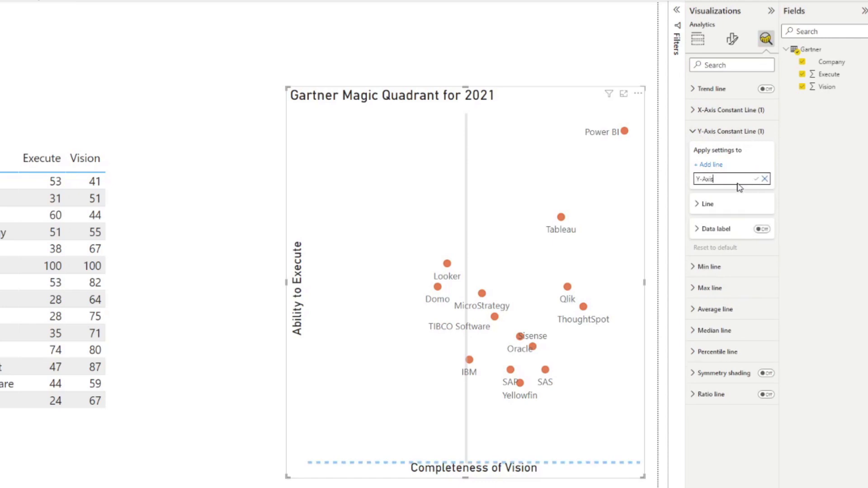
{"action": "key", "text": "Return"}
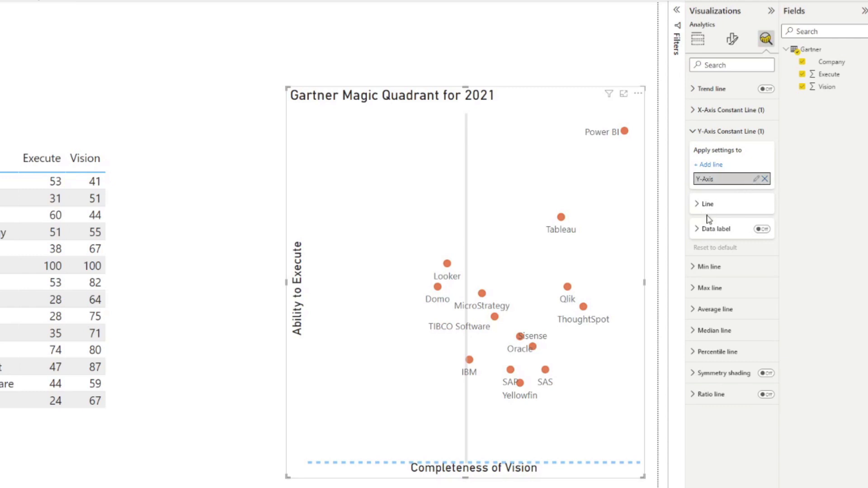
- Format the Y-Axis constant line in the same light grey with a solid style and set its value to 50
{"action": "left_click", "coordinate": [719, 209]}
{"action": "left_click", "coordinate": [719, 262]}
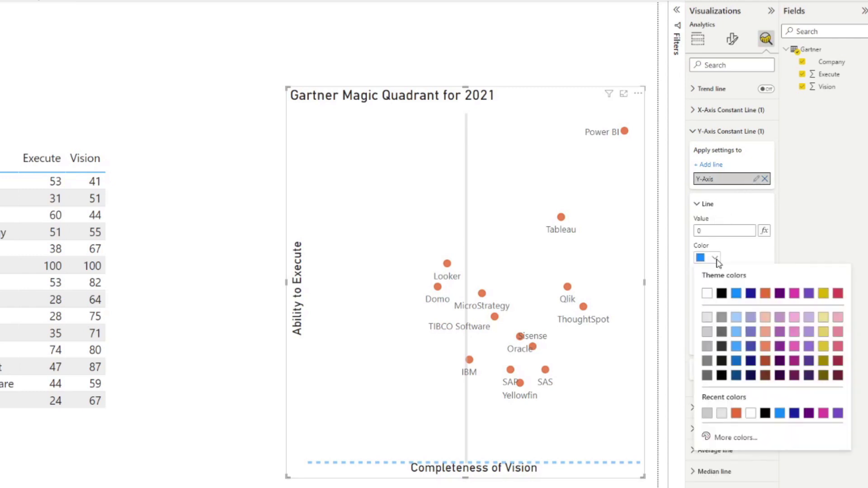
{"action": "left_click", "coordinate": [708, 413]}
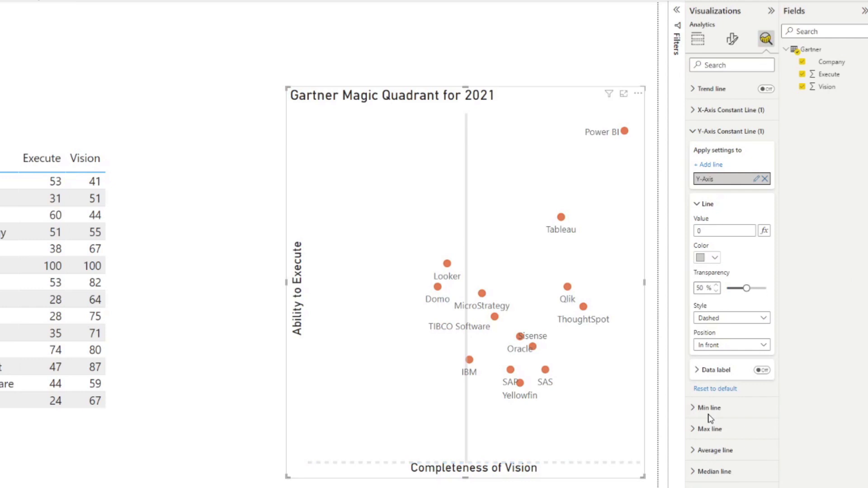
{"action": "left_click", "coordinate": [718, 318]}
{"action": "left_click", "coordinate": [722, 347]}
{"action": "left_click_drag", "start_coordinate": [717, 231], "coordinate": [690, 238]}
{"action": "type", "text": "50"}
{"action": "key", "text": "Return"}
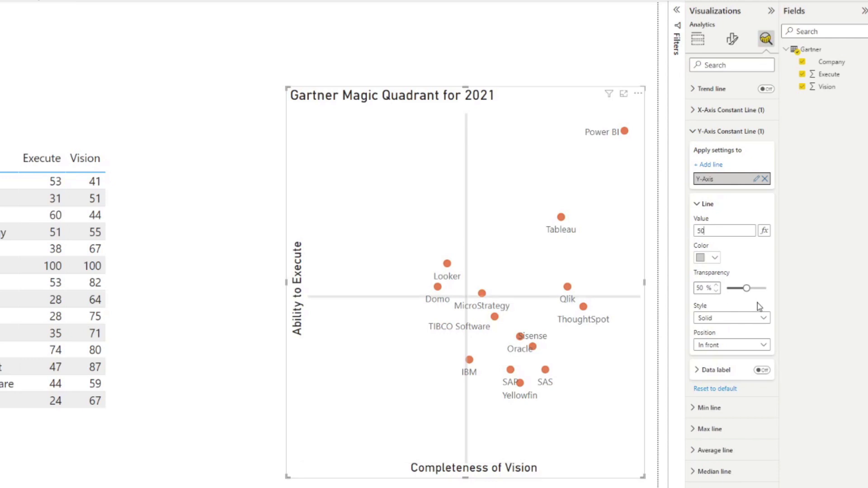
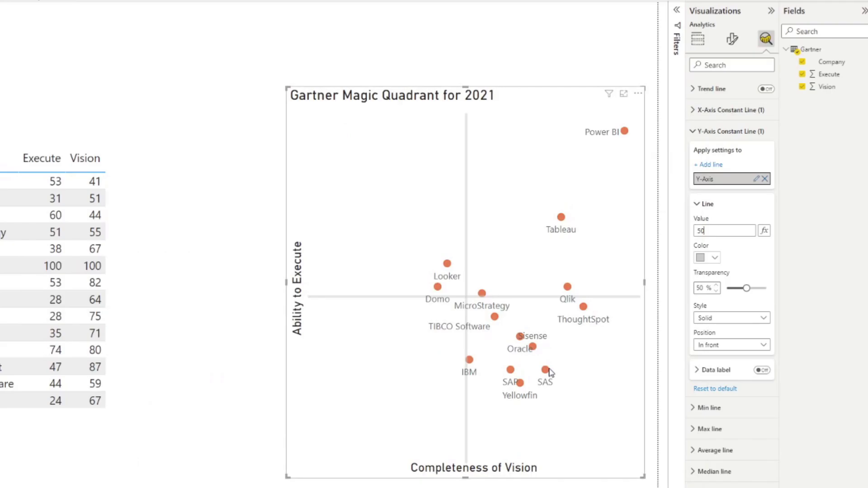
{"action": "left_click", "coordinate": [697, 133]}
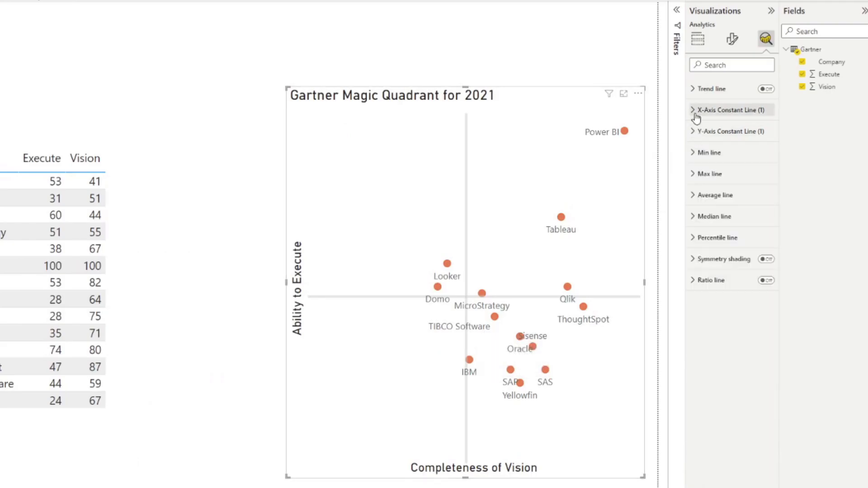
{"action": "left_click", "coordinate": [698, 112]}
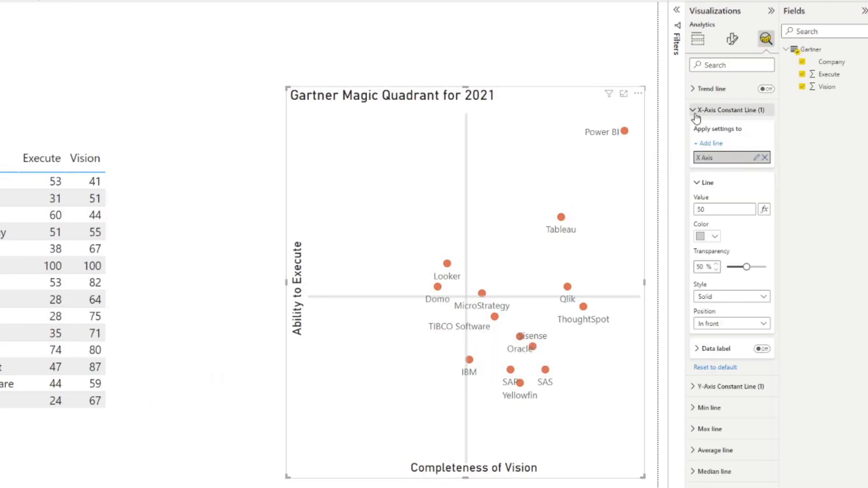
{"action": "left_click", "coordinate": [711, 143]}
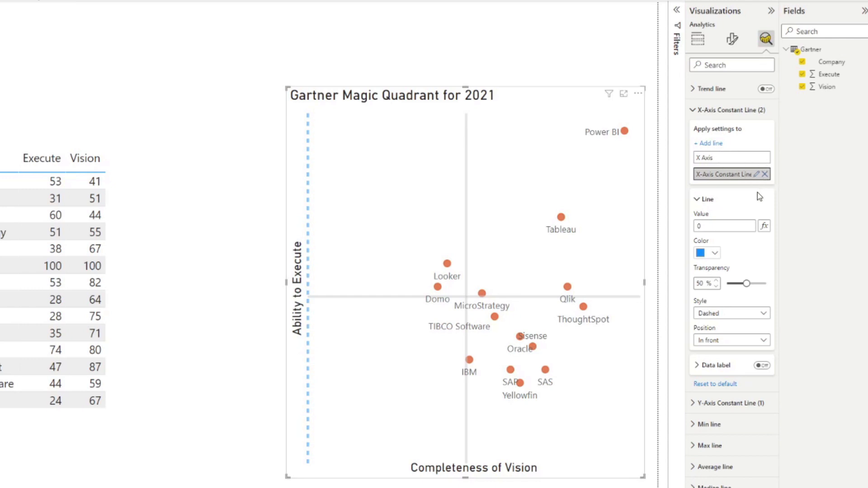
{"action": "left_click", "coordinate": [735, 158]}
{"action": "left_click", "coordinate": [735, 175]}
{"action": "left_click", "coordinate": [765, 174]}
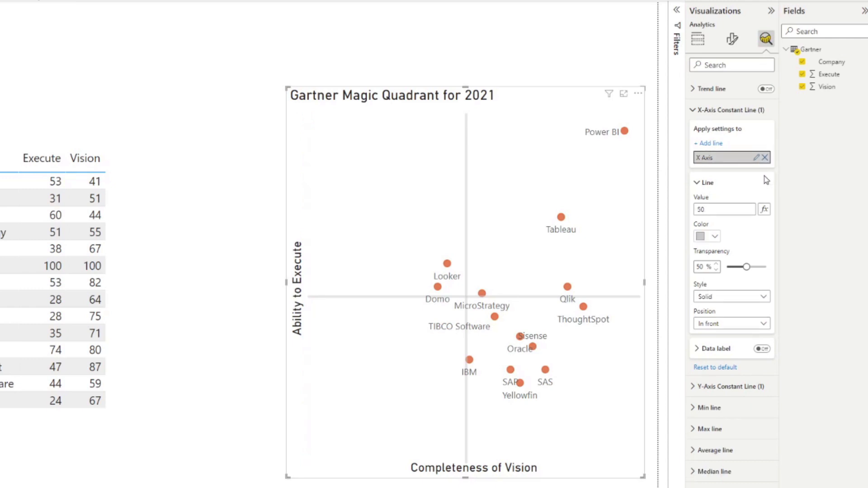
{"action": "left_click", "coordinate": [731, 110]}
- Add a second Y-axis constant line and enter Challengers as its name
{"action": "left_click", "coordinate": [735, 131]}
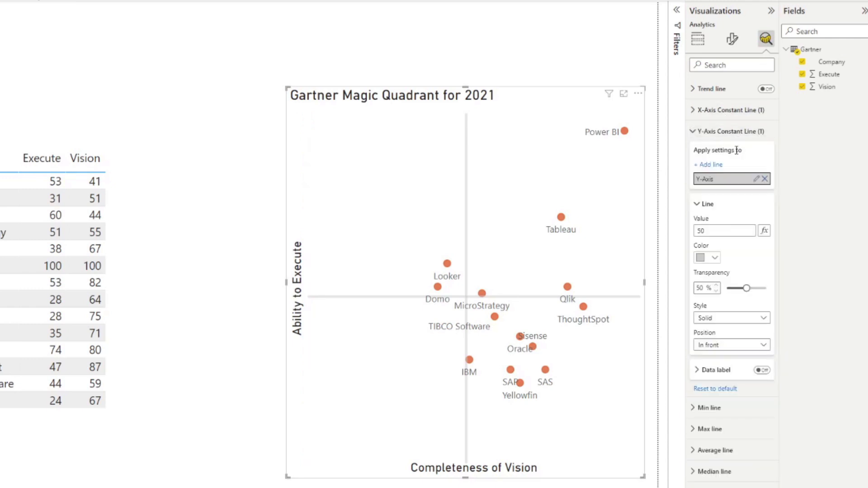
{"action": "left_click", "coordinate": [713, 165]}
{"action": "double_click", "coordinate": [719, 195]}
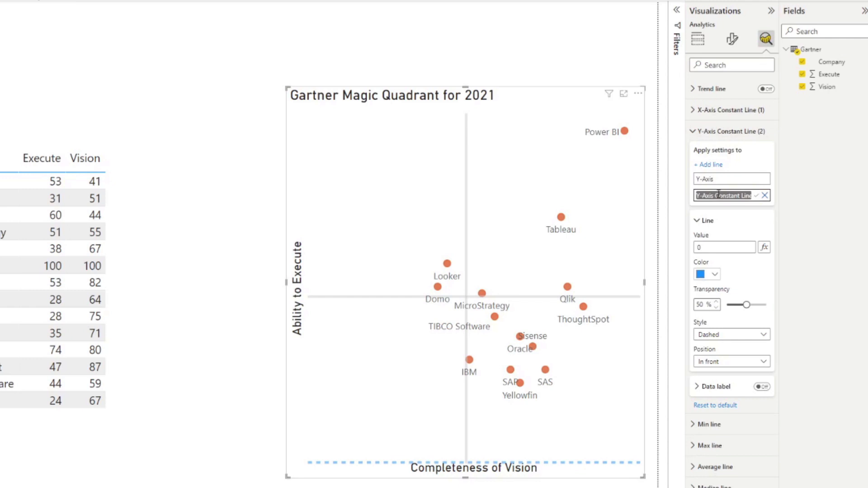
{"action": "type", "text": "L"}
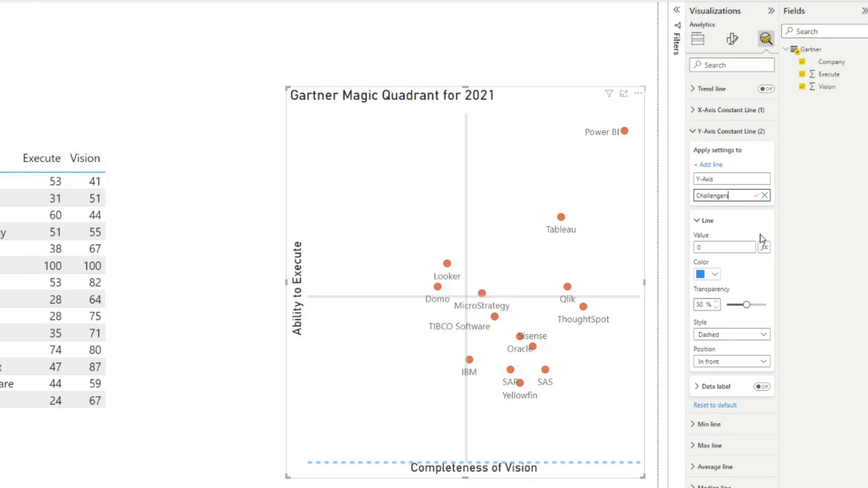
- Set the second Y-axis constant line's value to 50 and its transparency to 100%
{"action": "left_click", "coordinate": [698, 247]}
{"action": "type", "text": "50"}
{"action": "key", "text": "Return"}
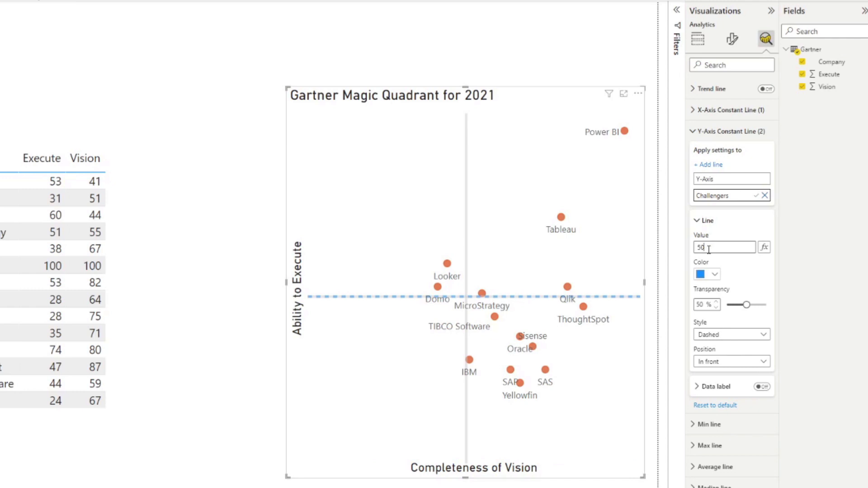
{"action": "left_click", "coordinate": [714, 274]}
{"action": "left_click", "coordinate": [747, 268]}
{"action": "left_click_drag", "start_coordinate": [747, 305], "coordinate": [779, 310]}
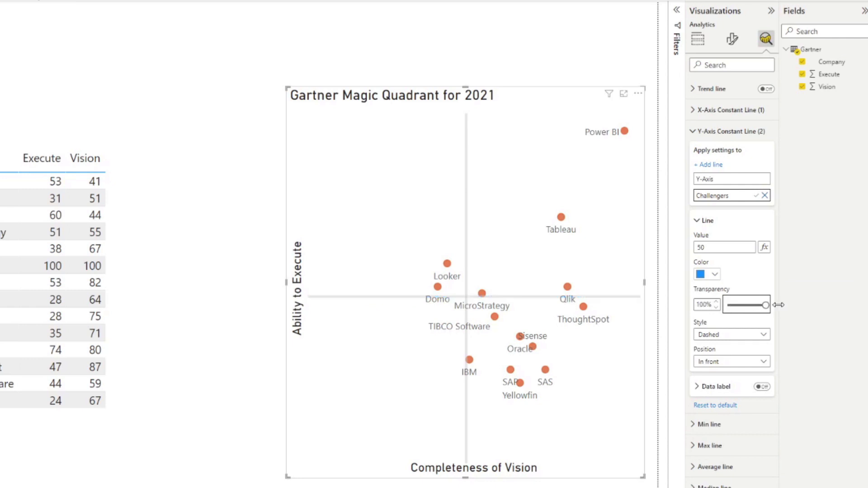
- Turn on the second Y-axis constant line's data label, showing its name in light grey
{"action": "left_click", "coordinate": [762, 386]}
{"action": "left_click", "coordinate": [721, 387]}
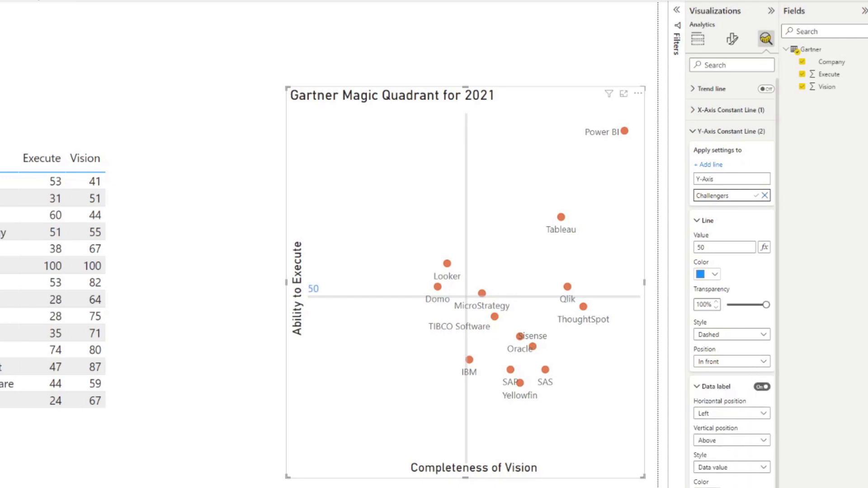
{"action": "left_click", "coordinate": [713, 487]}
{"action": "left_click", "coordinate": [734, 449]}
{"action": "left_click", "coordinate": [729, 468]}
{"action": "left_click", "coordinate": [719, 487]}
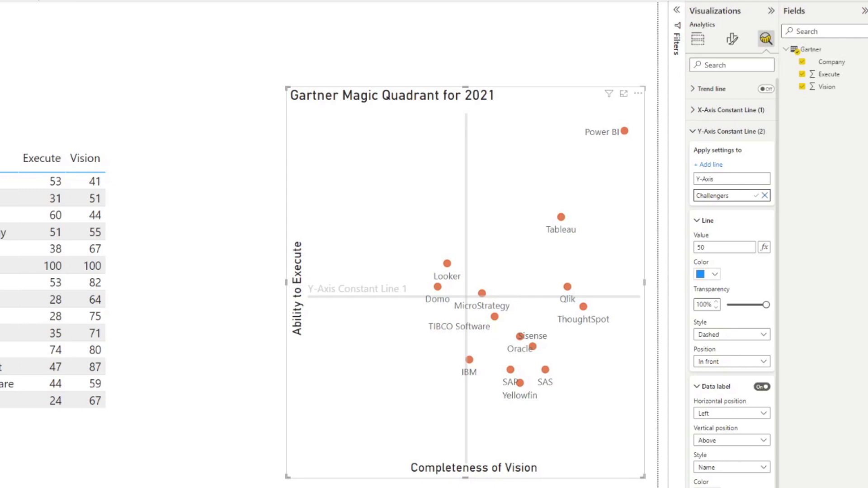
- Rename the second Y-axis constant line as CHALLENGERS in capitals and apply the name
{"action": "double_click", "coordinate": [725, 194]}
{"action": "type", "text": "c"}
{"action": "left_click", "coordinate": [757, 196]}
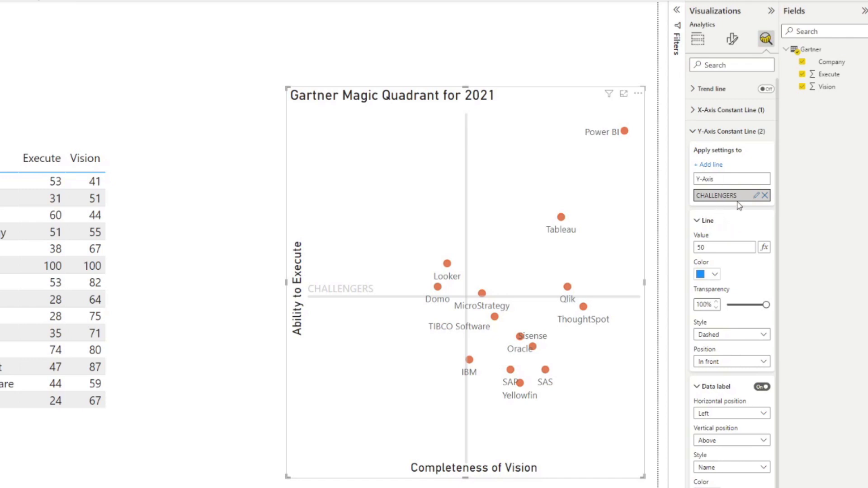
- Add a third Y-axis constant line named LEADERS and open its line settings
{"action": "left_click", "coordinate": [700, 220]}
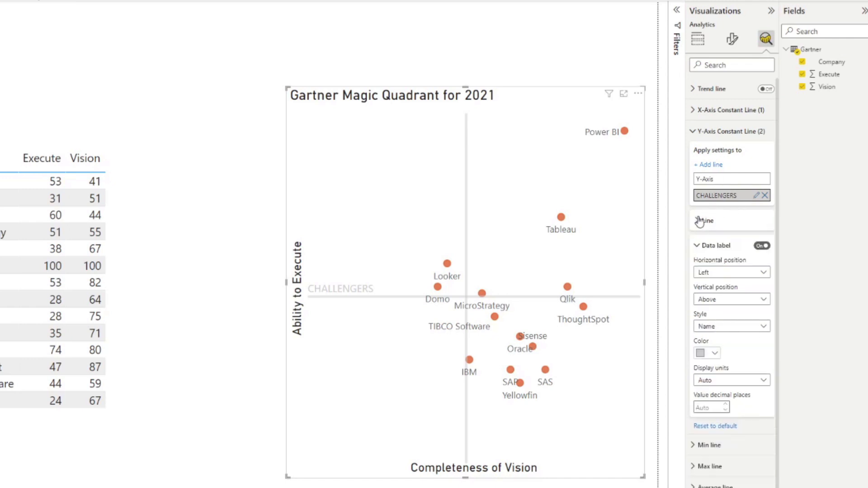
{"action": "left_click", "coordinate": [714, 164]}
{"action": "triple_click", "coordinate": [719, 213]}
{"action": "type", "text": "LEADERS"}
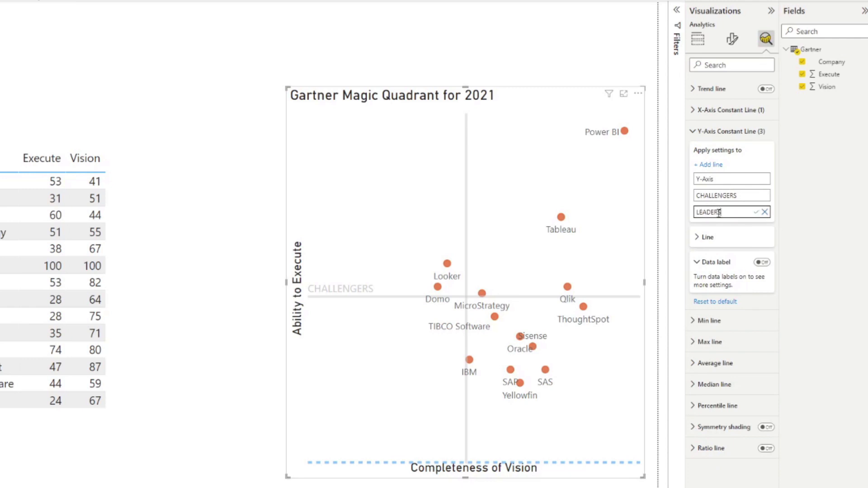
{"action": "key", "text": "Return"}
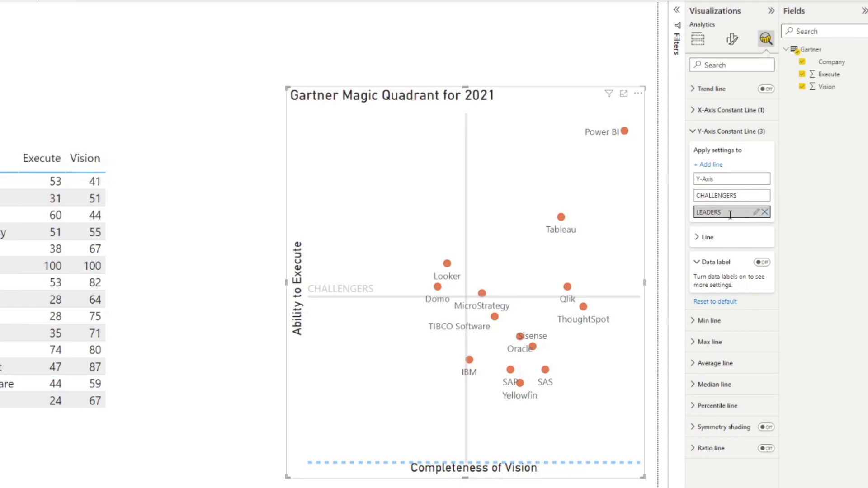
{"action": "left_click", "coordinate": [714, 243]}
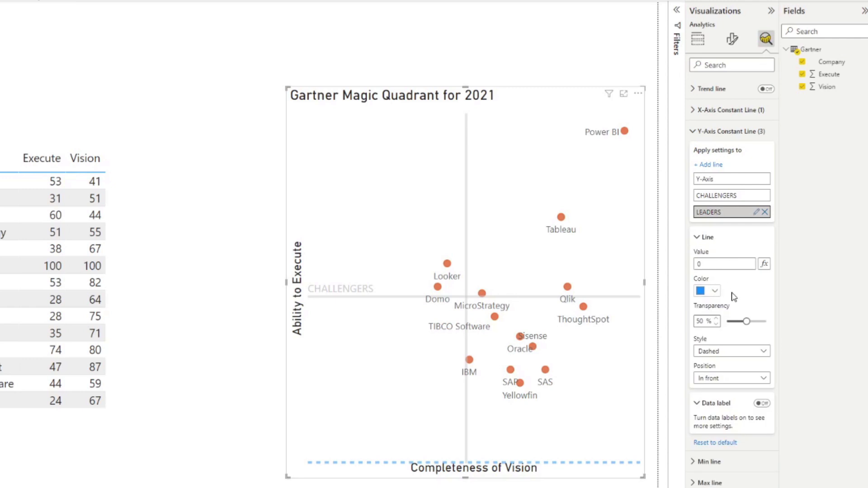
- Set the LEADERS constant line's value to 50 and its transparency to 100%
{"action": "left_click", "coordinate": [711, 266]}
{"action": "left_click_drag", "start_coordinate": [711, 265], "coordinate": [691, 268]}
{"action": "type", "text": "50"}
{"action": "left_click_drag", "start_coordinate": [747, 322], "coordinate": [767, 321]}
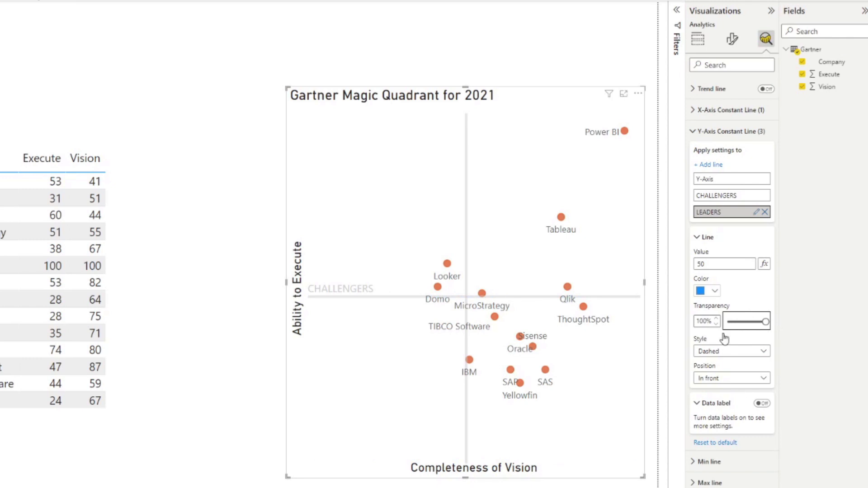
{"action": "left_click", "coordinate": [718, 237]}
- Turn on the LEADERS line's data label and color it light grey
{"action": "left_click", "coordinate": [762, 263]}
{"action": "left_click", "coordinate": [724, 262]}
{"action": "left_click", "coordinate": [724, 262]}
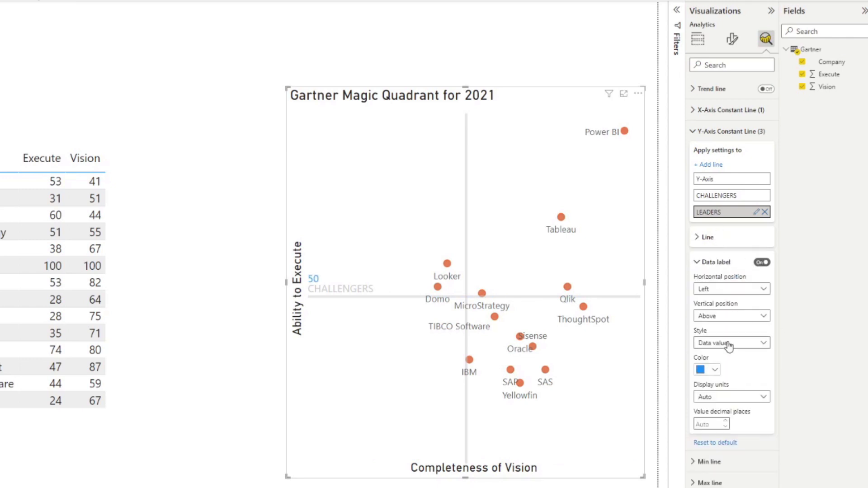
{"action": "left_click", "coordinate": [731, 293]}
{"action": "left_click", "coordinate": [728, 292]}
{"action": "left_click", "coordinate": [715, 370]}
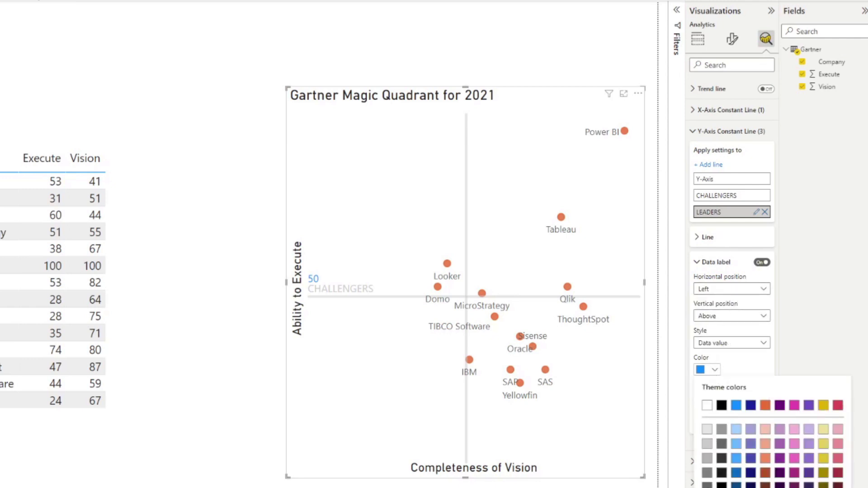
{"action": "left_click", "coordinate": [713, 436]}
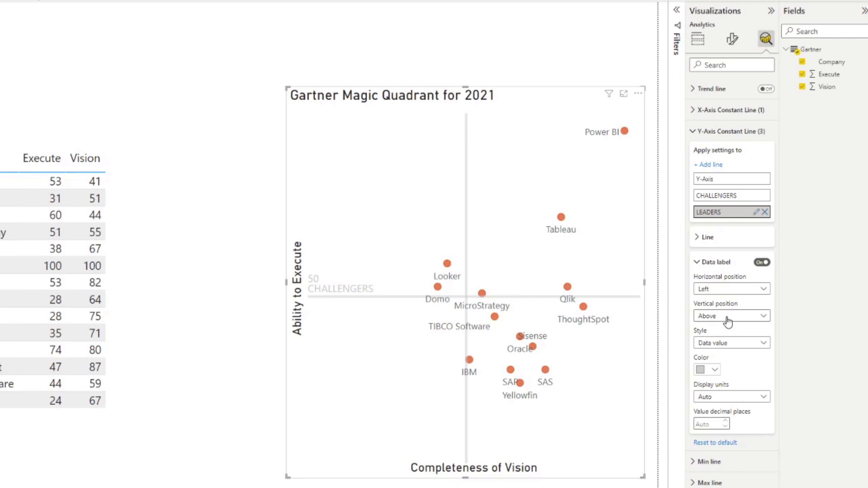
- Set the LEADERS data label's style to Name and its horizontal position to Right
{"action": "left_click", "coordinate": [719, 343]}
{"action": "left_click", "coordinate": [720, 369]}
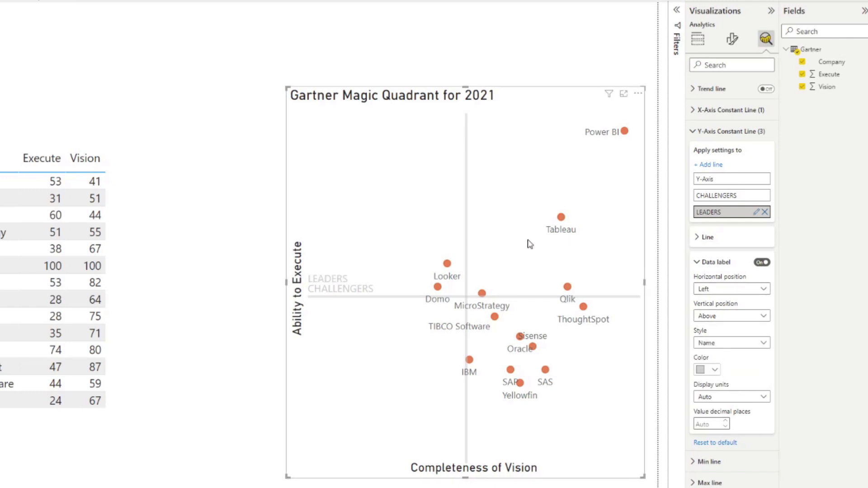
{"action": "left_click", "coordinate": [724, 289]}
{"action": "left_click", "coordinate": [717, 314]}
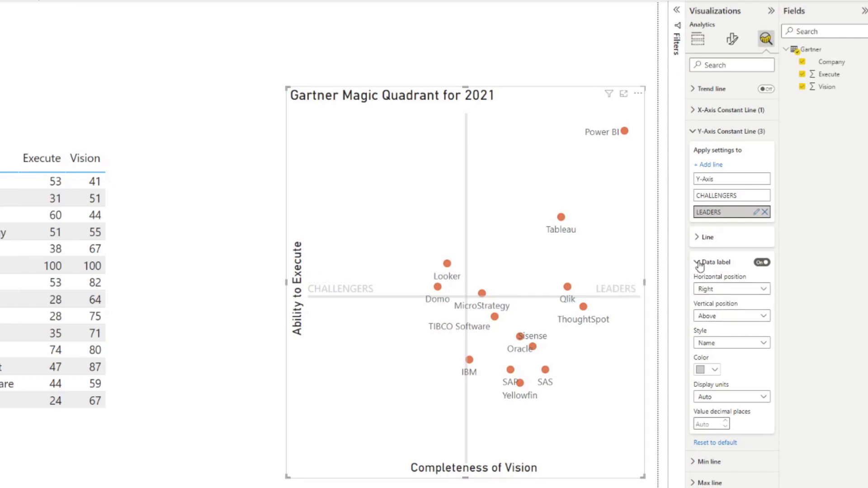
- Add a fourth Y-axis constant line and name it NICHE PLAYERS
{"action": "left_click", "coordinate": [712, 164]}
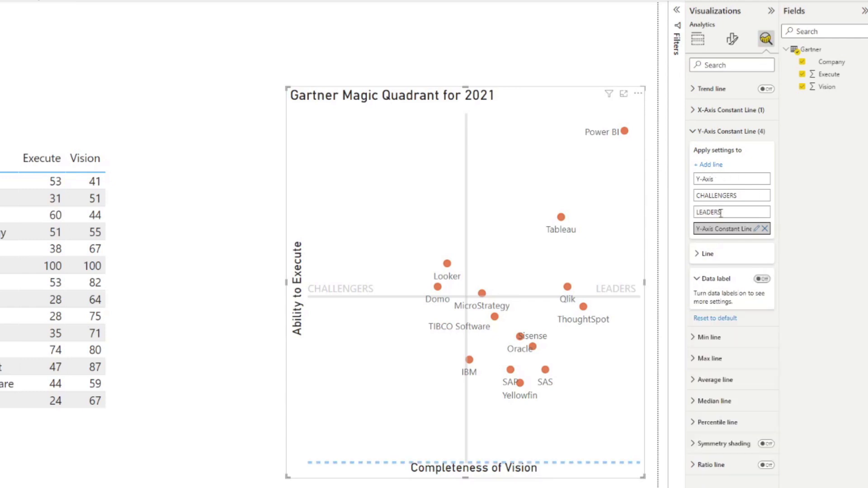
{"action": "double_click", "coordinate": [721, 230]}
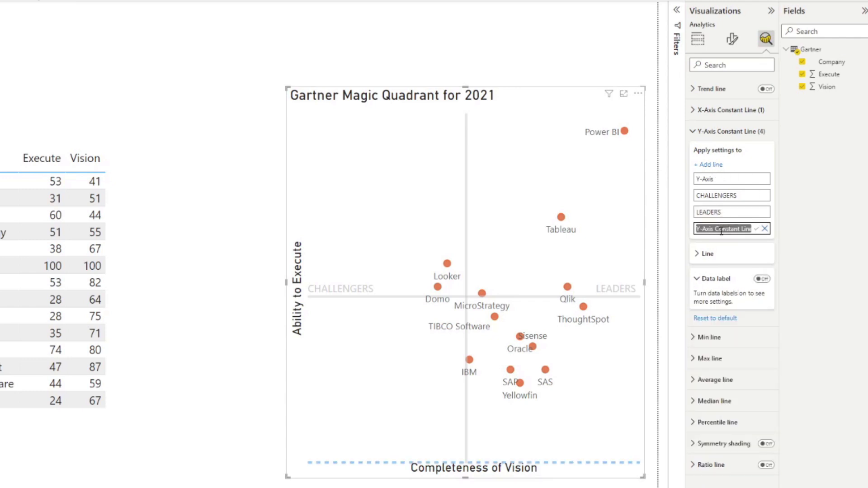
{"action": "type", "text": "V"}
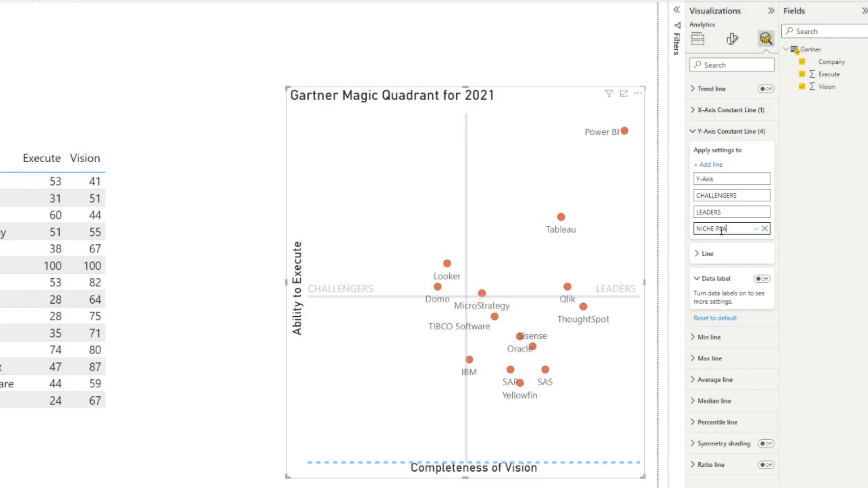
{"action": "left_click", "coordinate": [756, 229]}
- Set the NICHE PLAYERS constant line's value to 50 and its transparency to 100%
{"action": "left_click", "coordinate": [709, 255]}
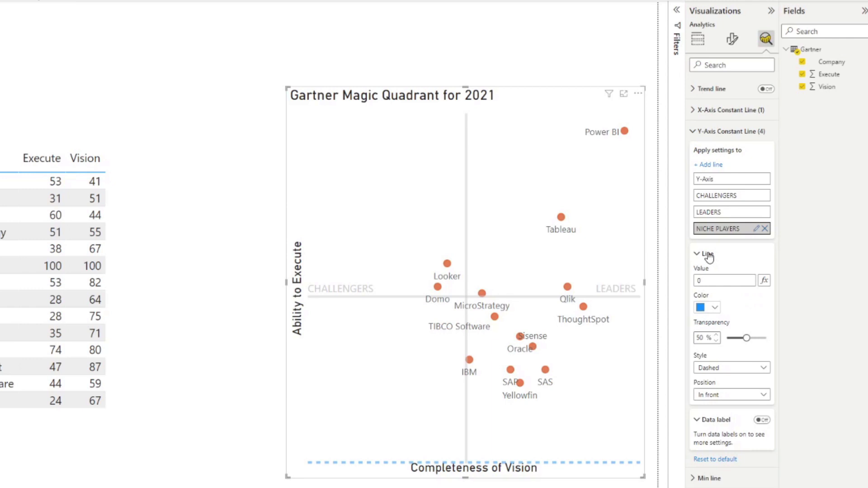
{"action": "left_click", "coordinate": [714, 308]}
{"action": "left_click", "coordinate": [720, 280]}
{"action": "type", "text": "50"}
{"action": "left_click_drag", "start_coordinate": [747, 338], "coordinate": [766, 339]}
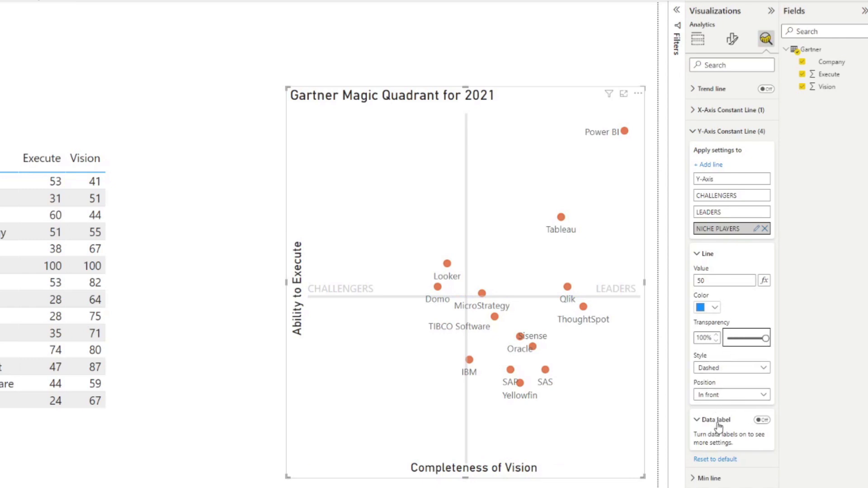
- Turn on the NICHE PLAYERS line's data label with vertical position Under and style Name
{"action": "left_click", "coordinate": [762, 420]}
{"action": "left_click", "coordinate": [707, 262]}
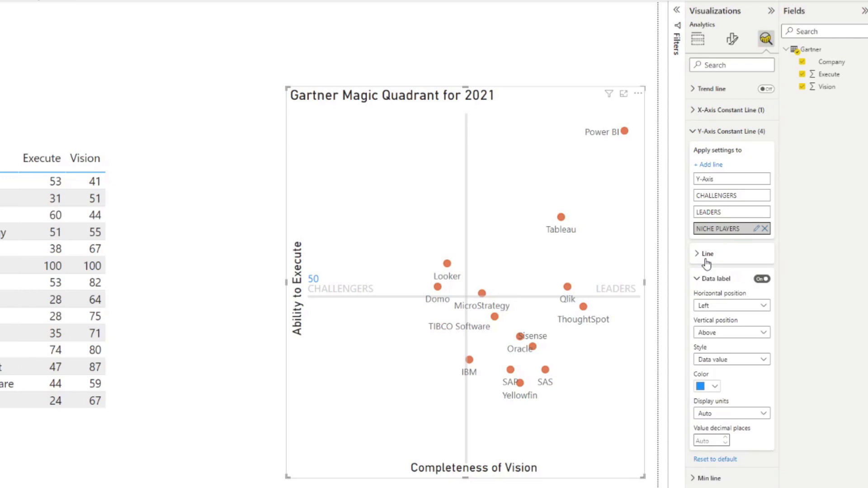
{"action": "left_click", "coordinate": [719, 335]}
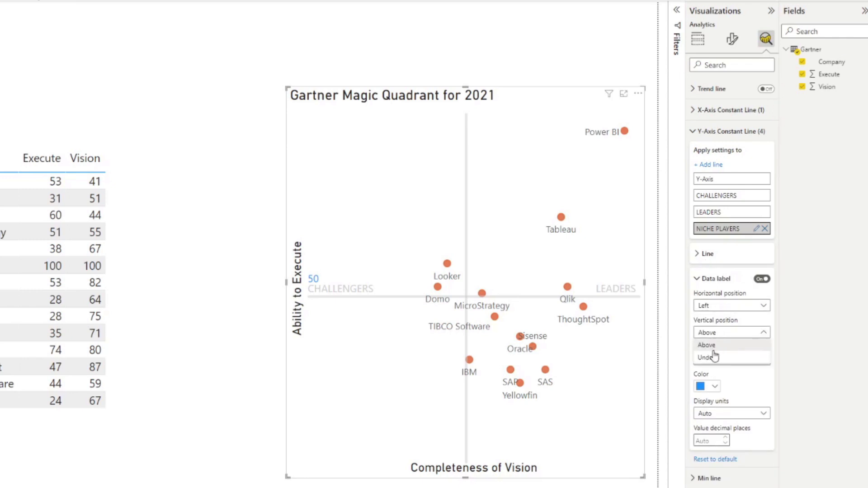
{"action": "left_click", "coordinate": [712, 359]}
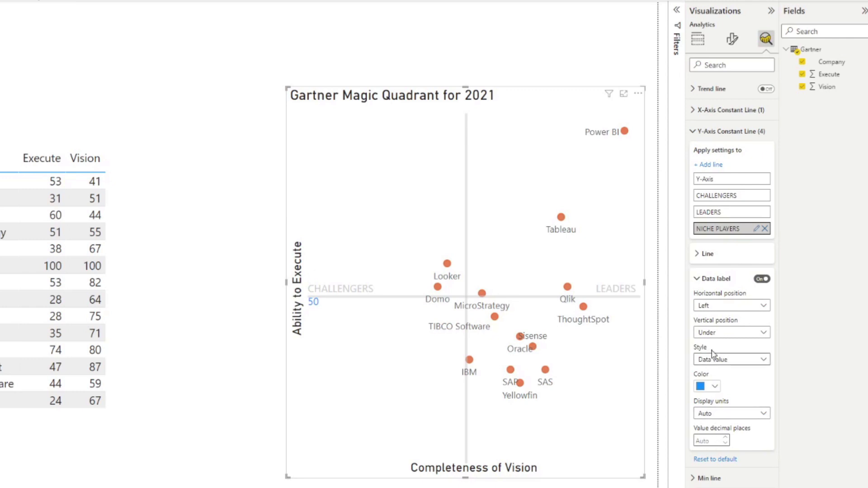
{"action": "left_click", "coordinate": [712, 361]}
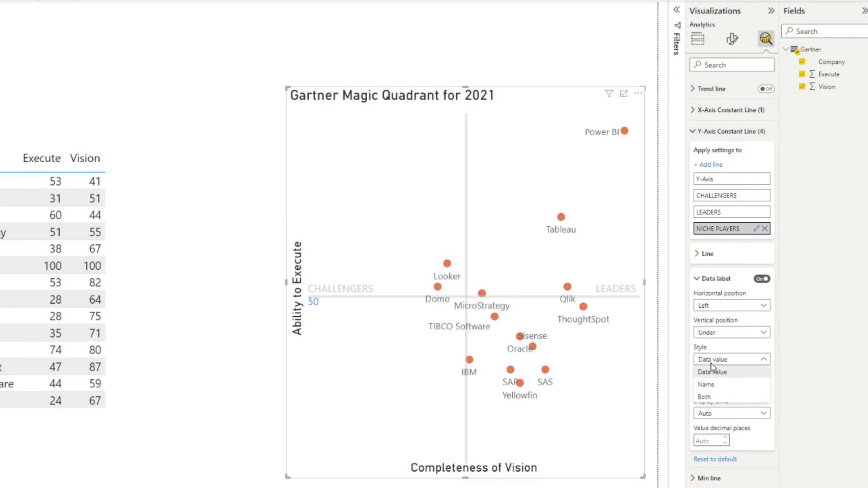
{"action": "left_click", "coordinate": [714, 385]}
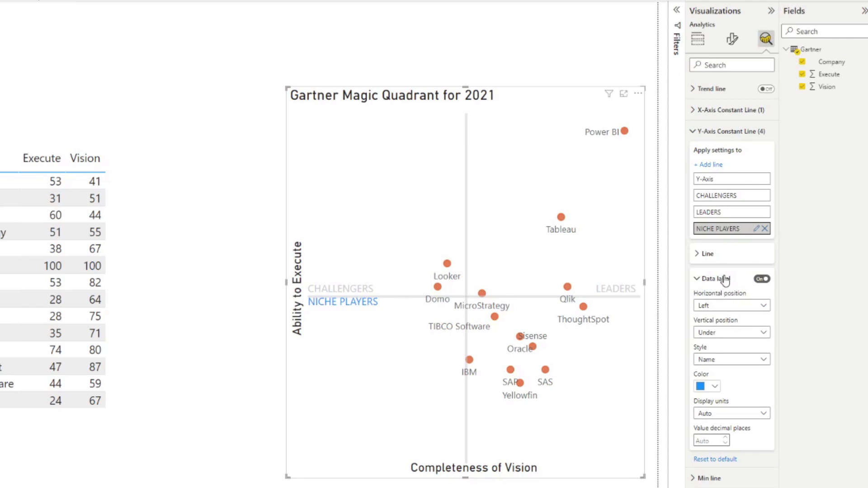
- Set the NICHE PLAYERS line's value to 49 and color its data label light grey
{"action": "left_click", "coordinate": [726, 260]}
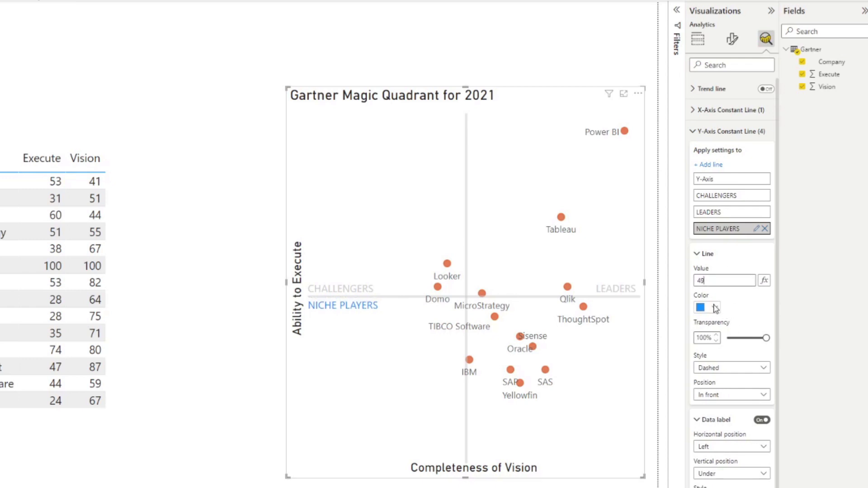
{"action": "left_click", "coordinate": [727, 254]}
{"action": "left_click", "coordinate": [710, 387]}
{"action": "left_click", "coordinate": [707, 461]}
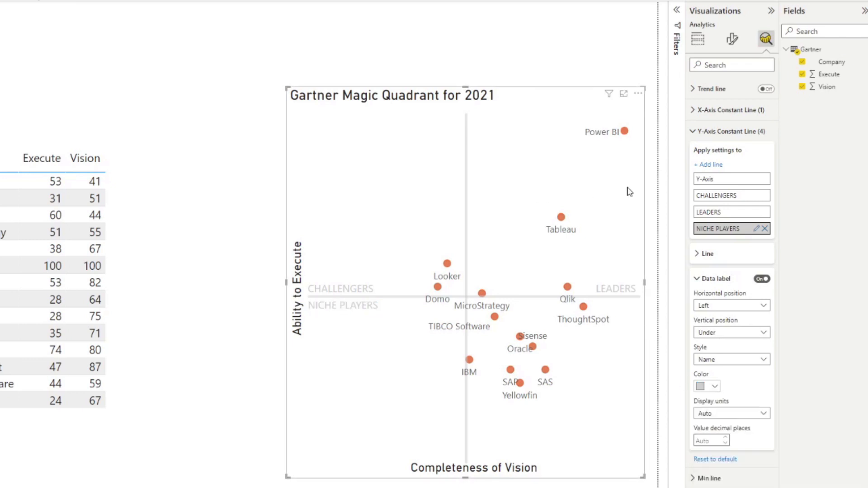
- Add a fifth Y-axis constant line and name it VISIONARIES
{"action": "left_click", "coordinate": [708, 165]}
{"action": "double_click", "coordinate": [712, 246]}
{"action": "type", "text": "VISIO"}
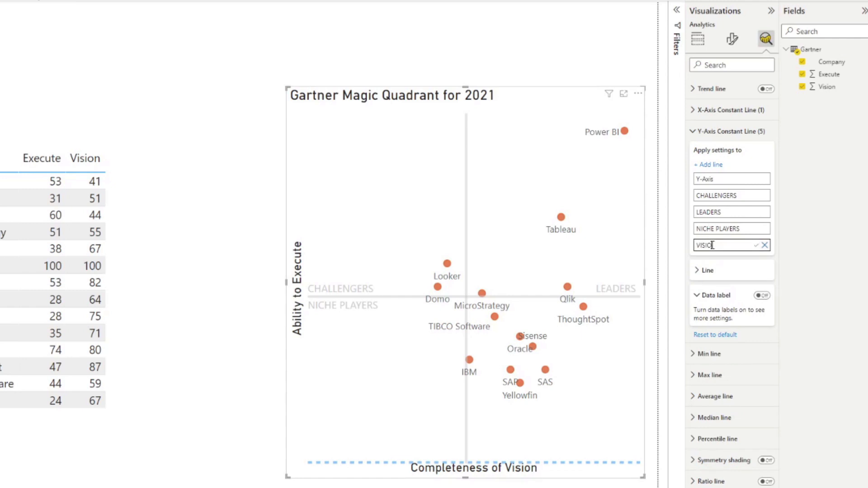
{"action": "type", "text": "NARIES"}
{"action": "left_click", "coordinate": [757, 245]}
- Set the VISIONARIES constant line's value to 49 and its transparency to 100%
{"action": "left_click", "coordinate": [712, 272]}
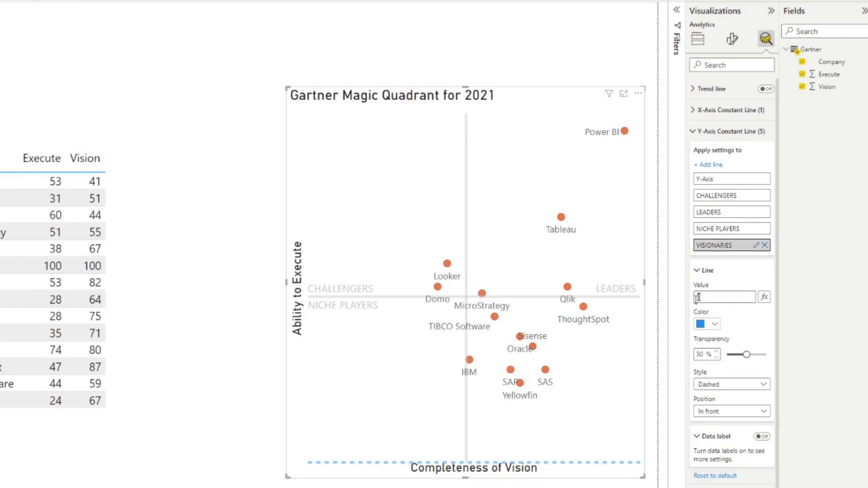
{"action": "type", "text": "49"}
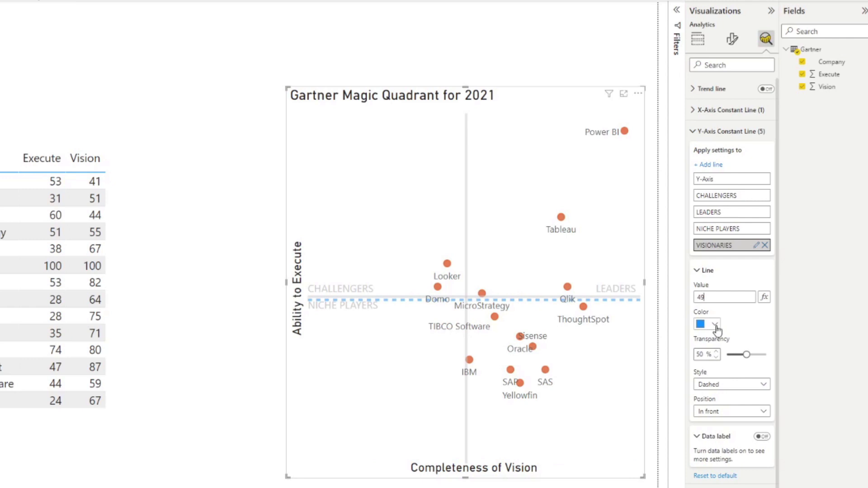
{"action": "left_click_drag", "start_coordinate": [746, 354], "coordinate": [766, 354]}
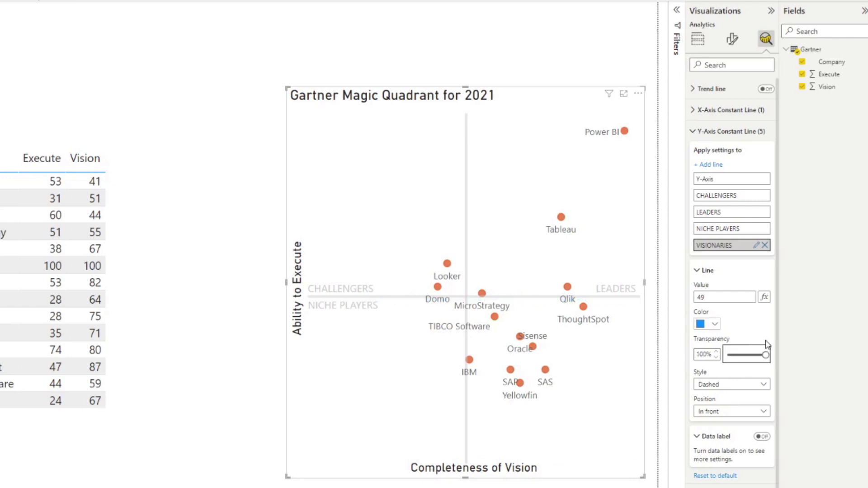
{"action": "left_click", "coordinate": [708, 270]}
- Turn on the VISIONARIES line's data label with horizontal position Right and vertical position Under
{"action": "left_click", "coordinate": [762, 296]}
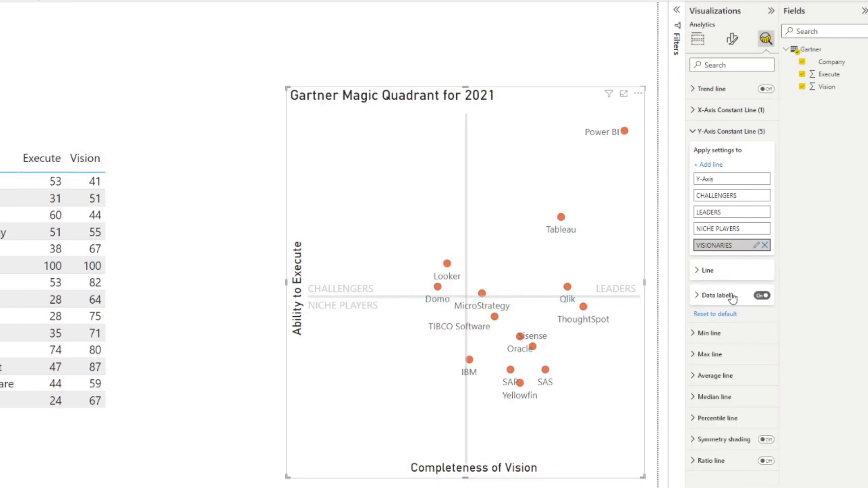
{"action": "left_click", "coordinate": [724, 323]}
{"action": "left_click", "coordinate": [722, 347]}
{"action": "left_click", "coordinate": [723, 353]}
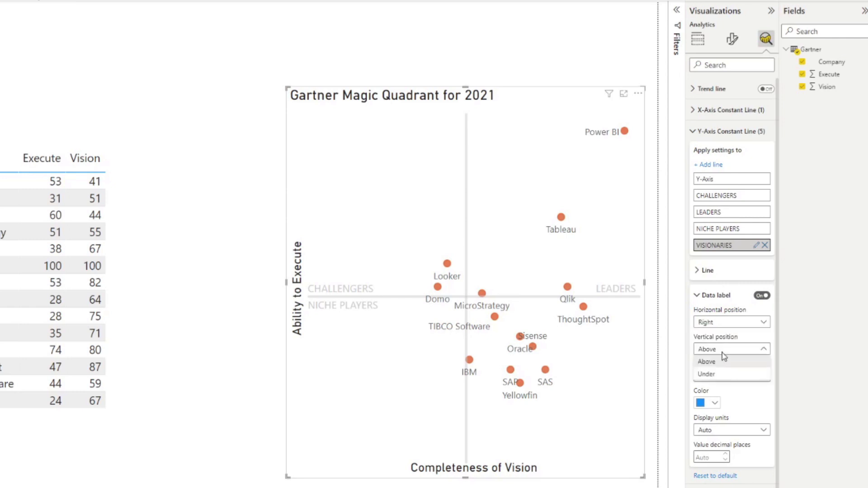
{"action": "left_click", "coordinate": [723, 374]}
- Set the VISIONARIES data label's style to Name and its color to light grey
{"action": "left_click", "coordinate": [730, 378]}
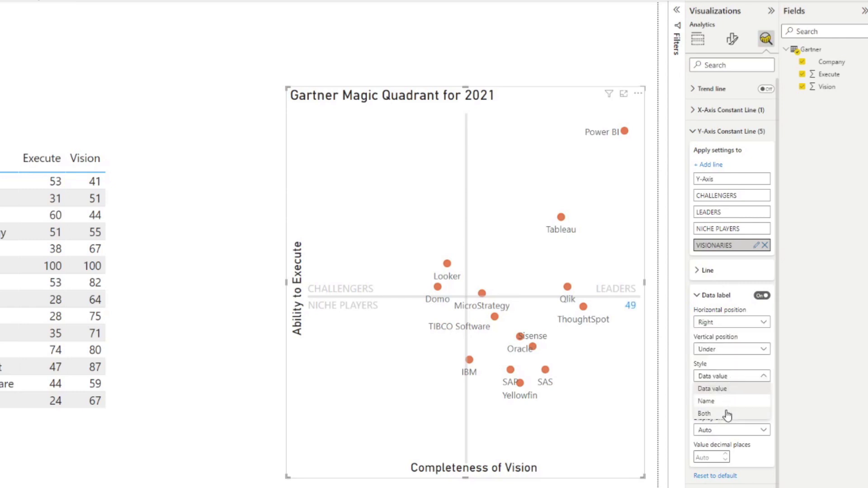
{"action": "left_click", "coordinate": [725, 400]}
{"action": "left_click", "coordinate": [713, 404]}
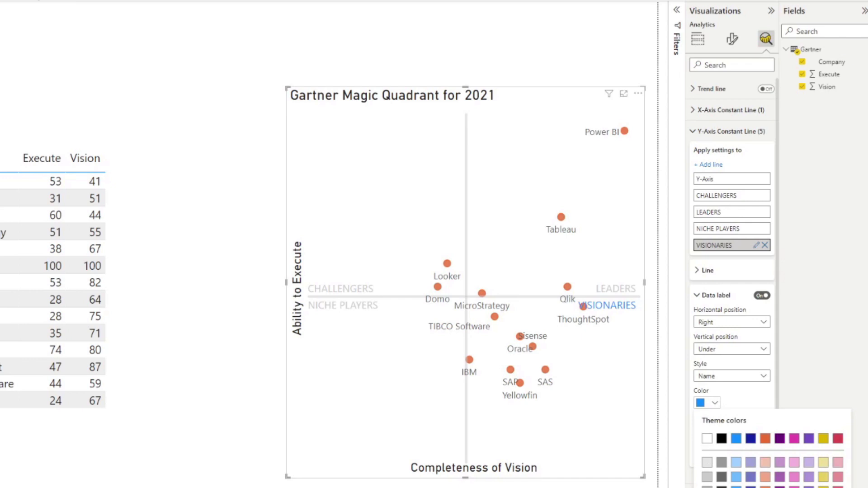
{"action": "left_click", "coordinate": [708, 477]}
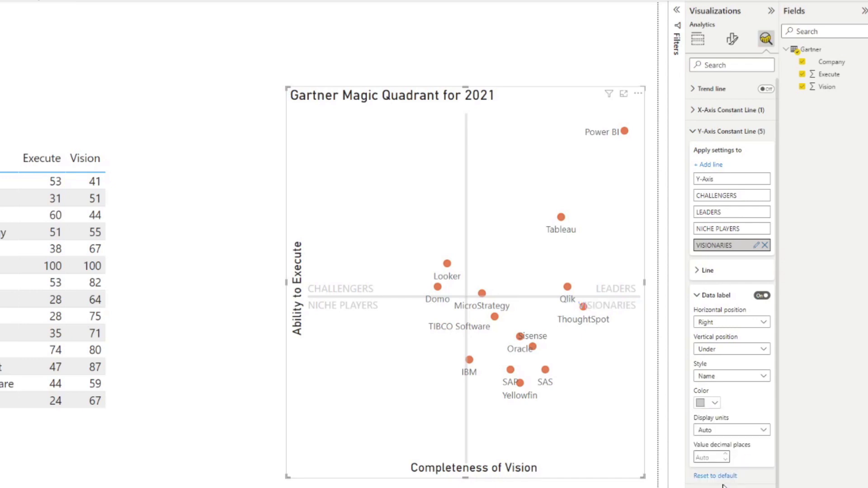
{"action": "left_click", "coordinate": [716, 296]}
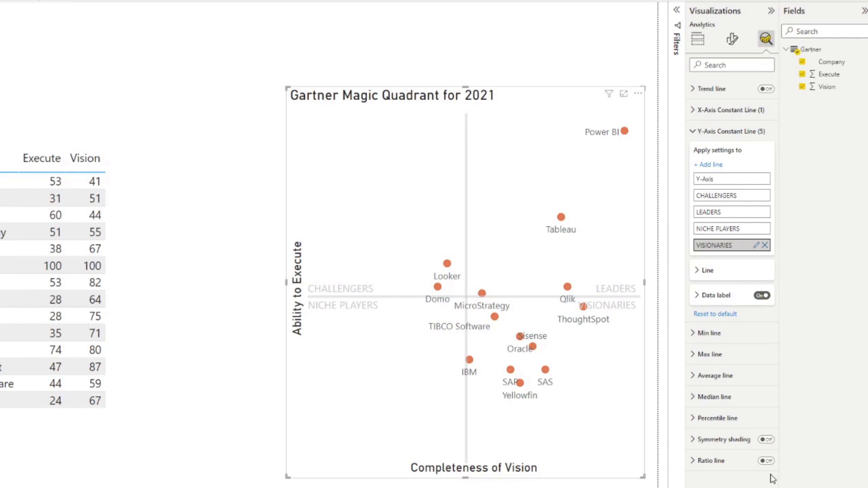